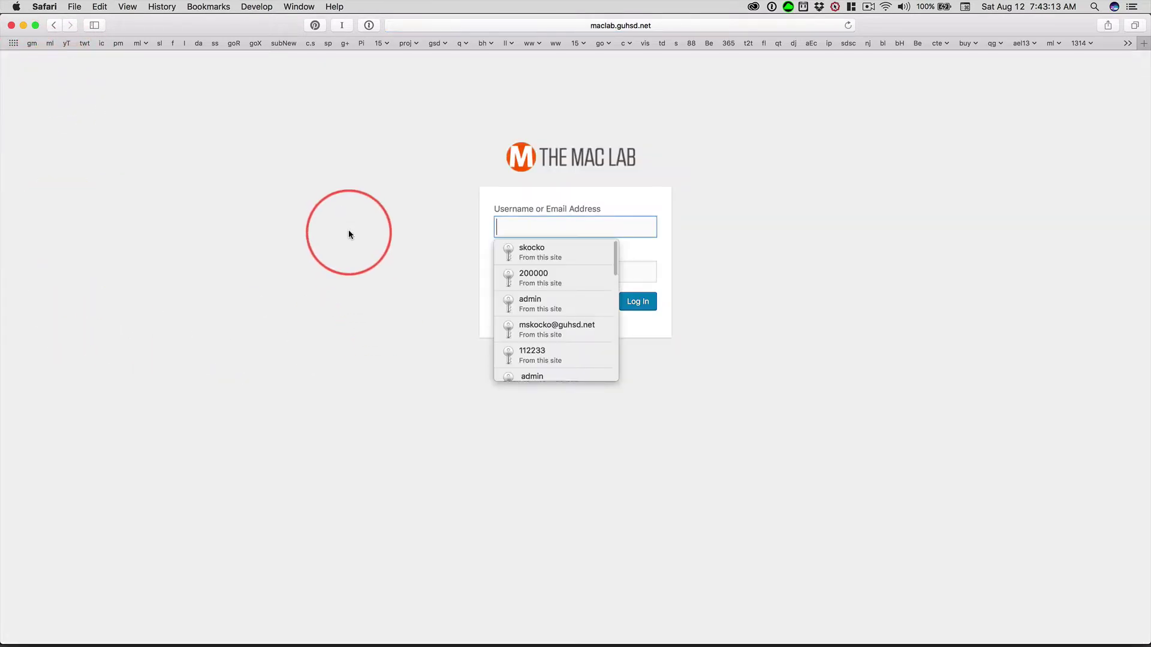
# Step: Log in to The Mac Lab site, filling the username and password fields with the first saved account
pyautogui.click(348, 232)
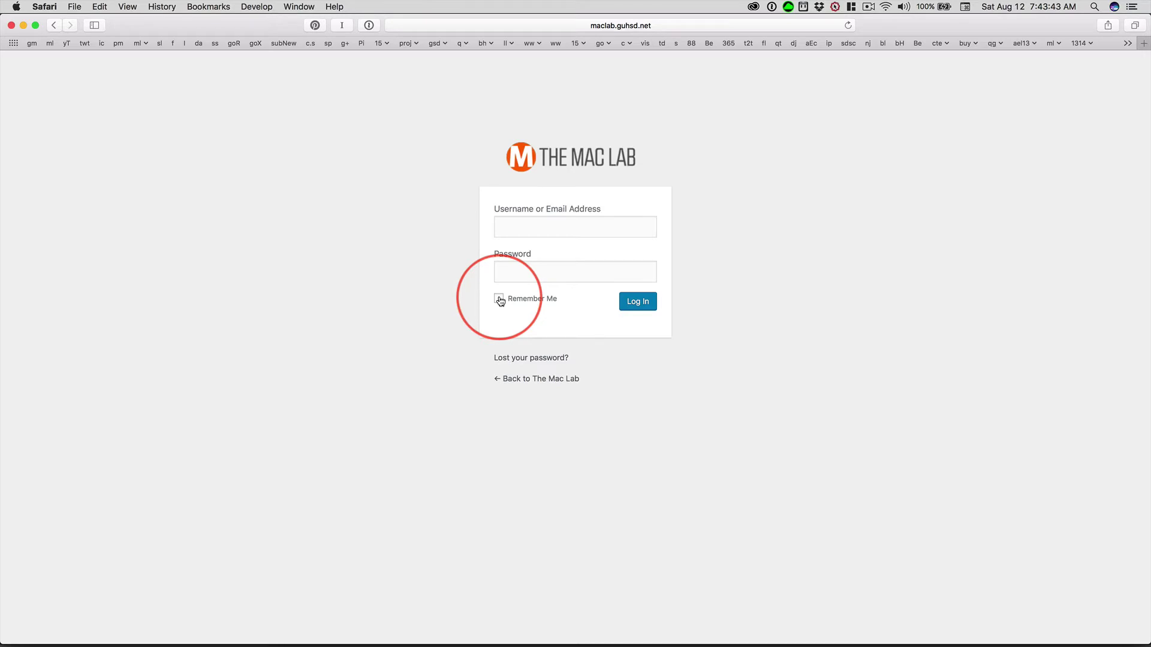
pyautogui.click(547, 228)
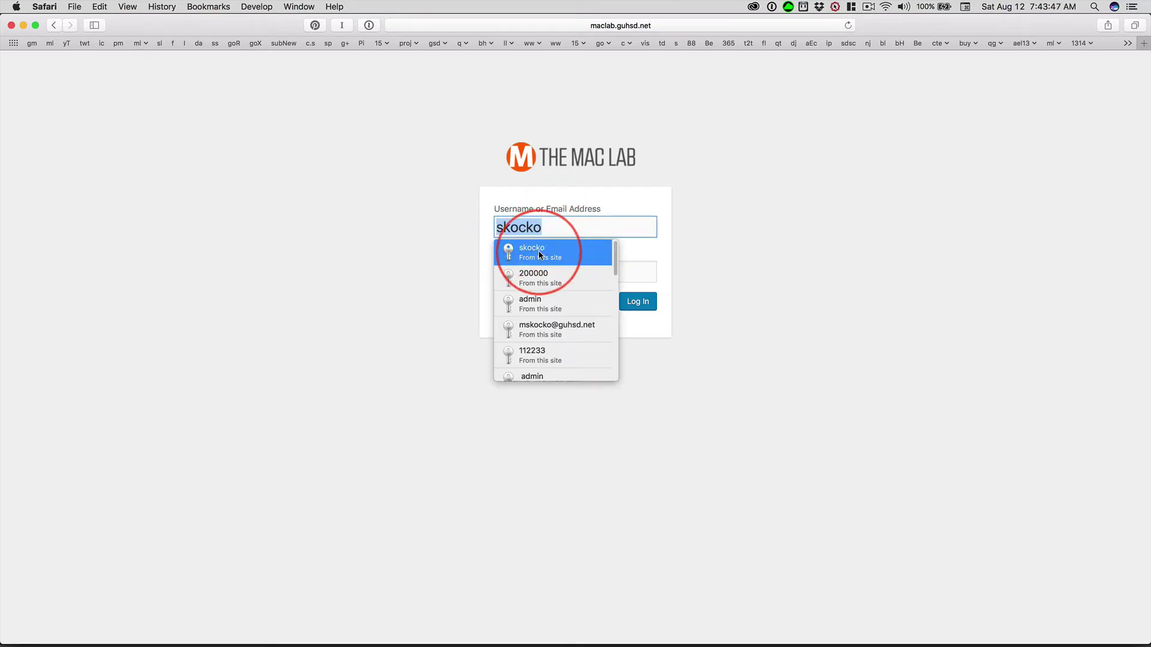
pyautogui.click(543, 247)
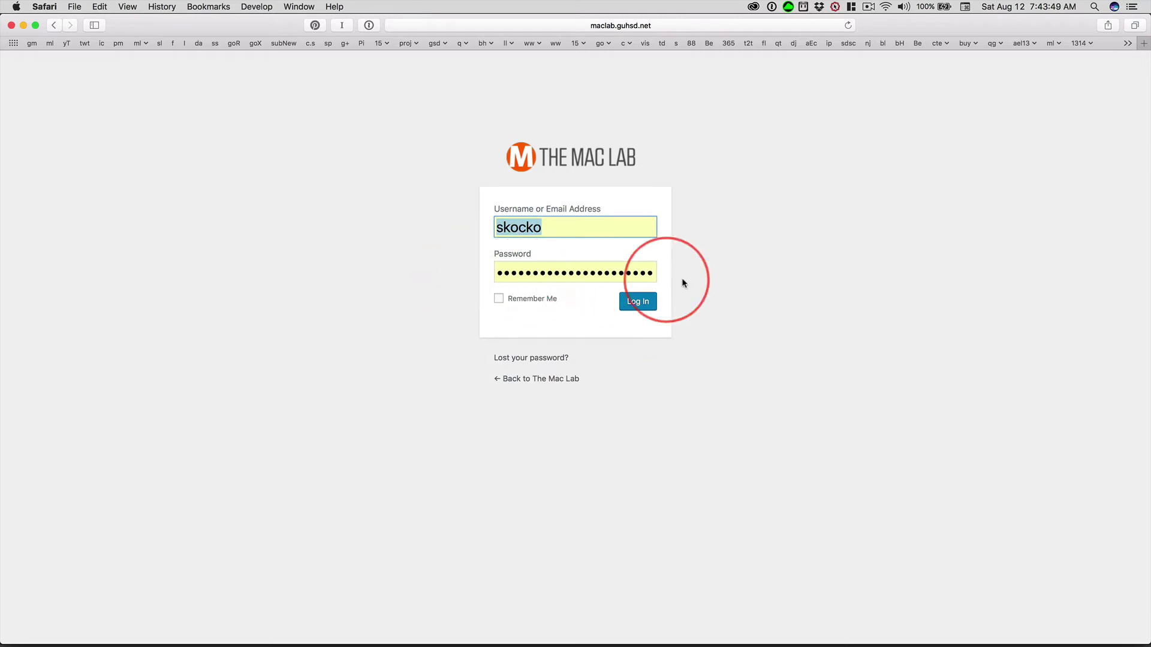
pyautogui.click(645, 302)
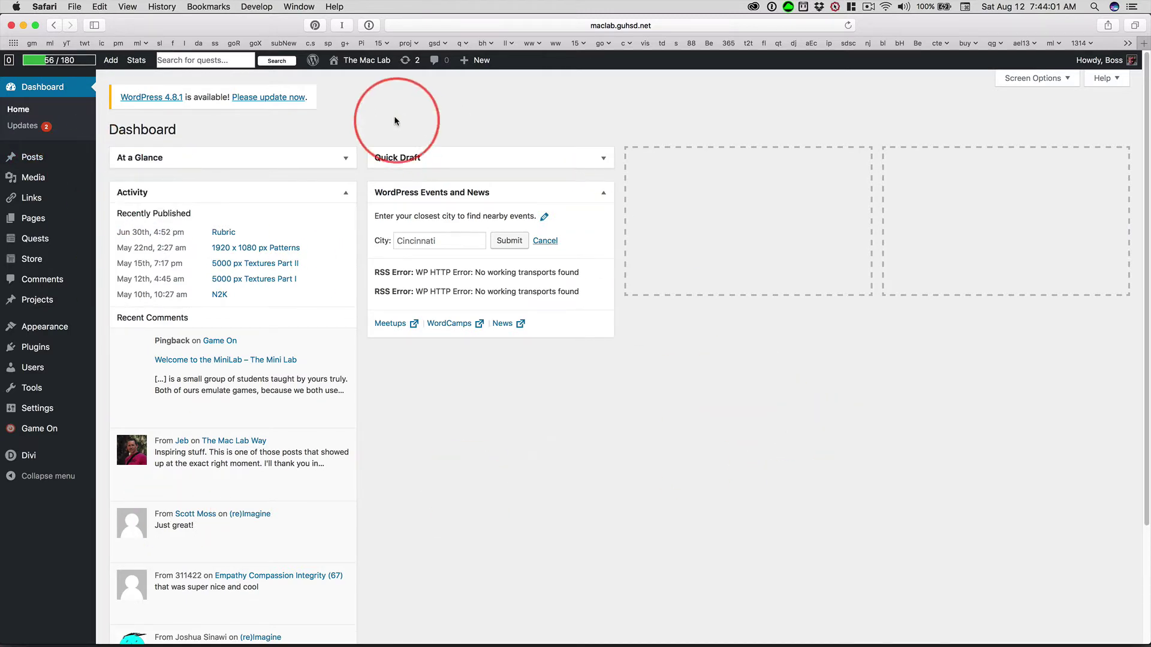
# Step: Visit The Mac Lab's public home page and open the account's profile editing page in a new tab
pyautogui.click(366, 60)
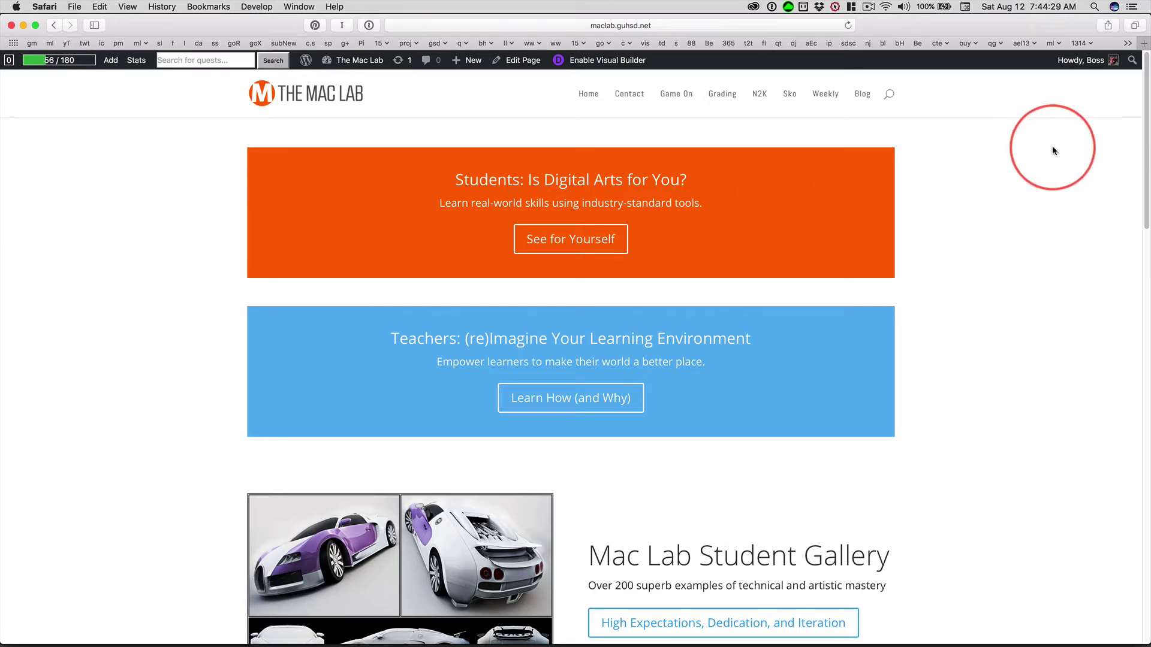
pyautogui.press('super')
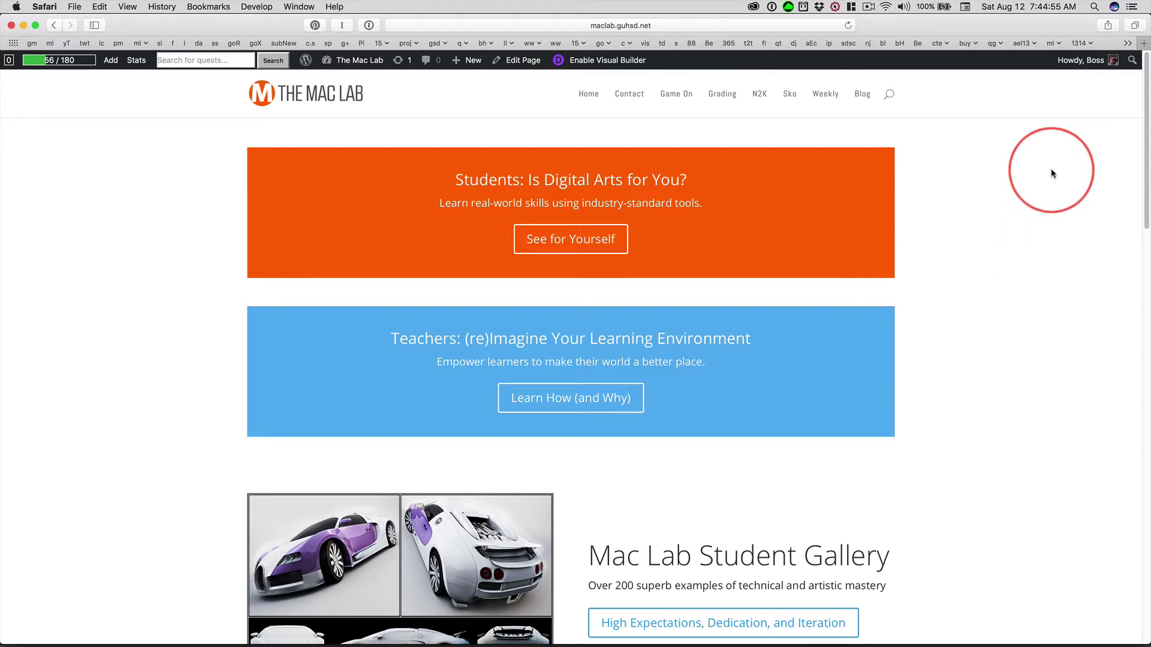
pyautogui.moveTo(1088, 62)
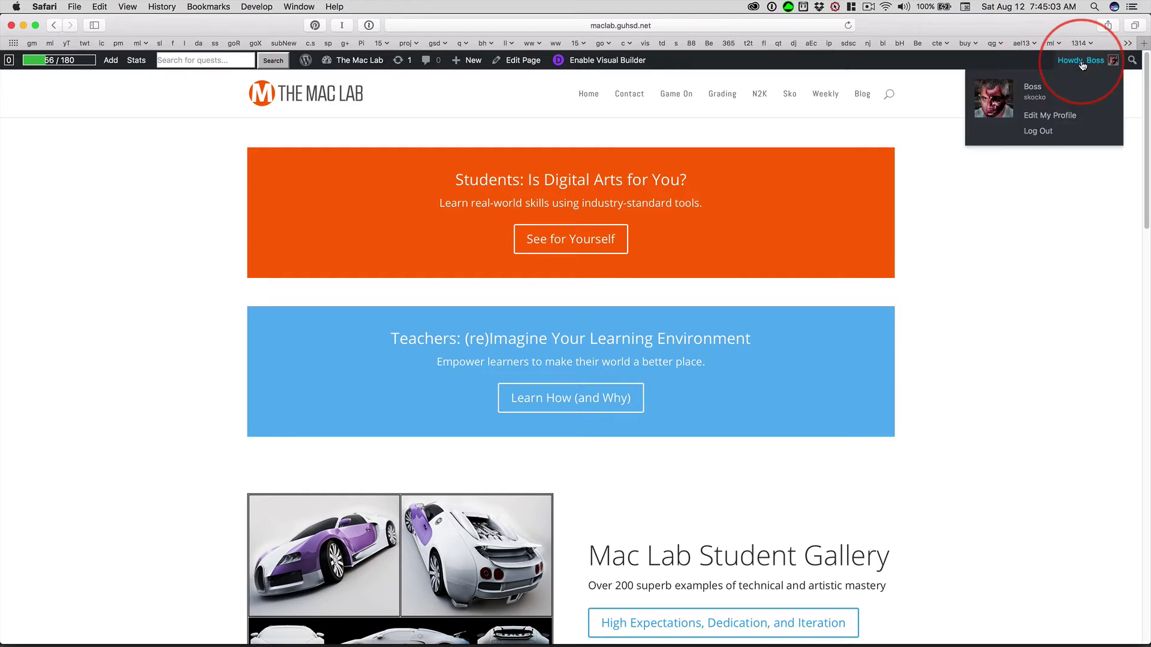
pyautogui.keyDown('super'); pyautogui.click(1043, 117); pyautogui.keyUp('super')
pyautogui.click(791, 58)
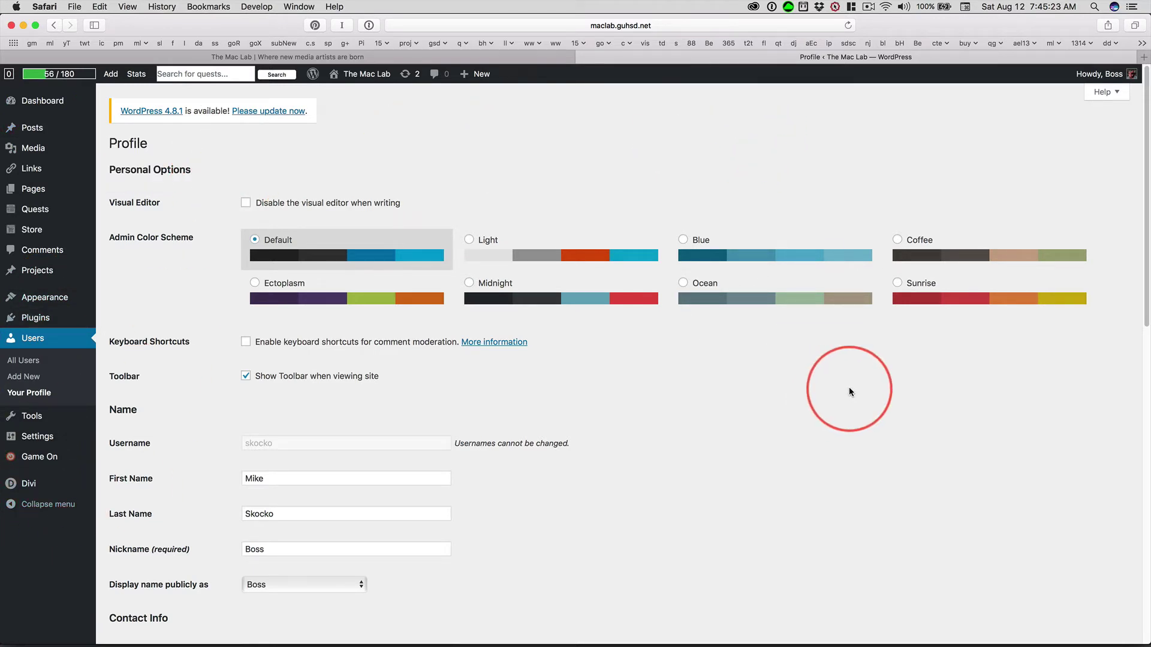
# Step: Examine the name section of the profile, focusing on how the first name and last name are entered
pyautogui.scroll(-5, 847, 407)
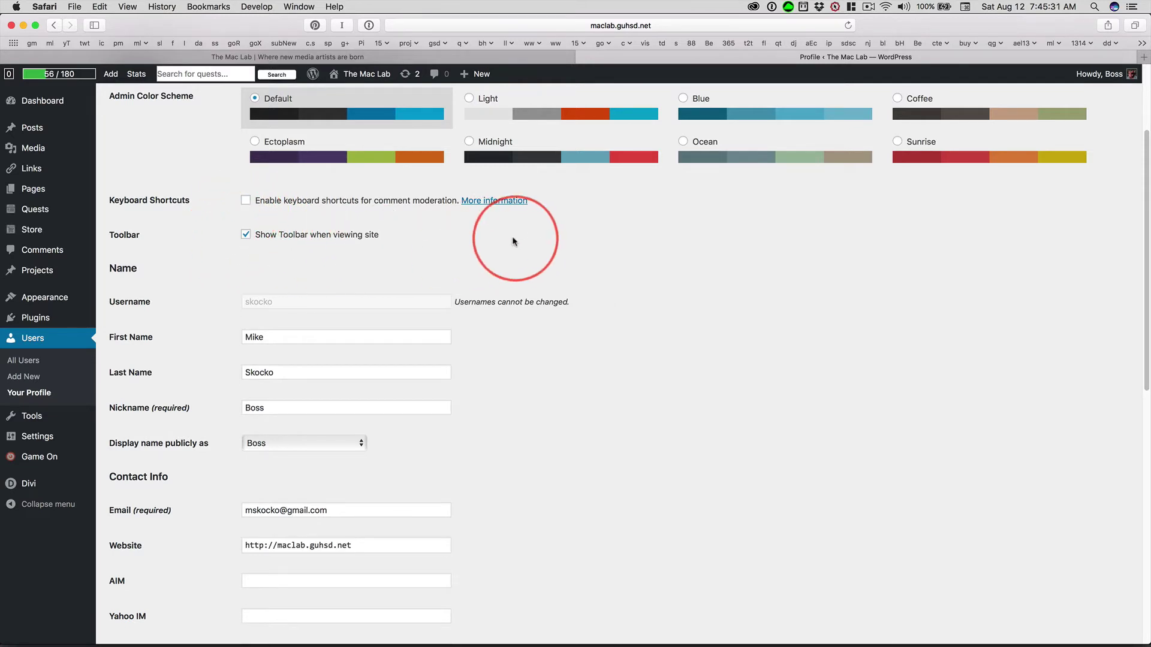
pyautogui.scroll(-1, 647, 234)
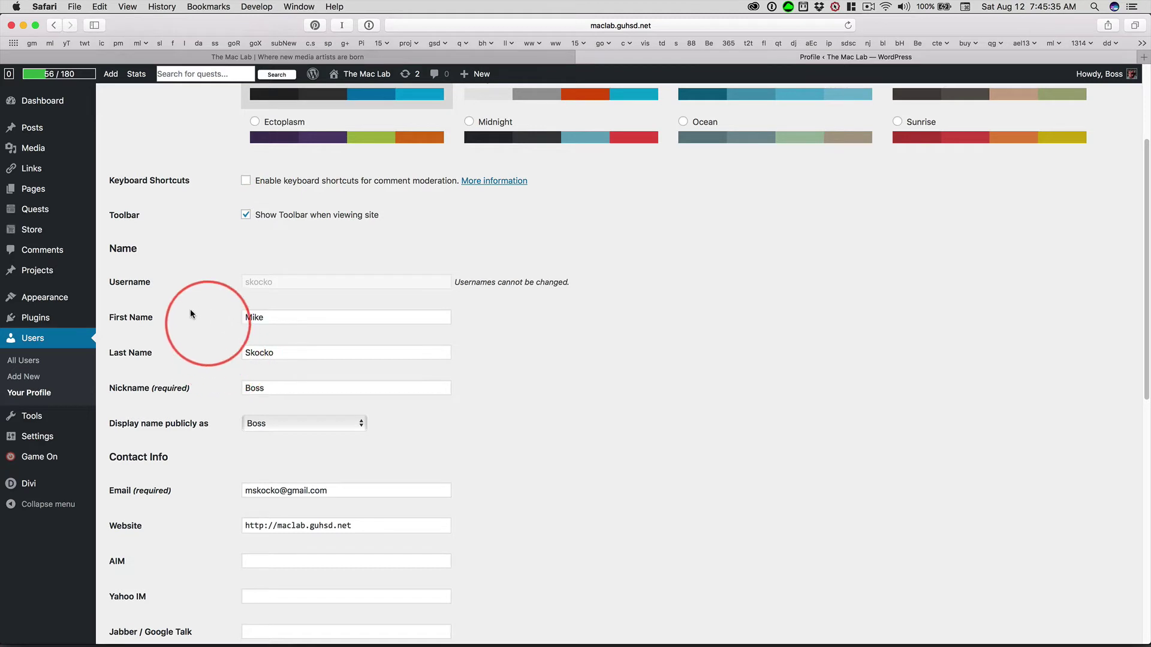
pyautogui.click(269, 316)
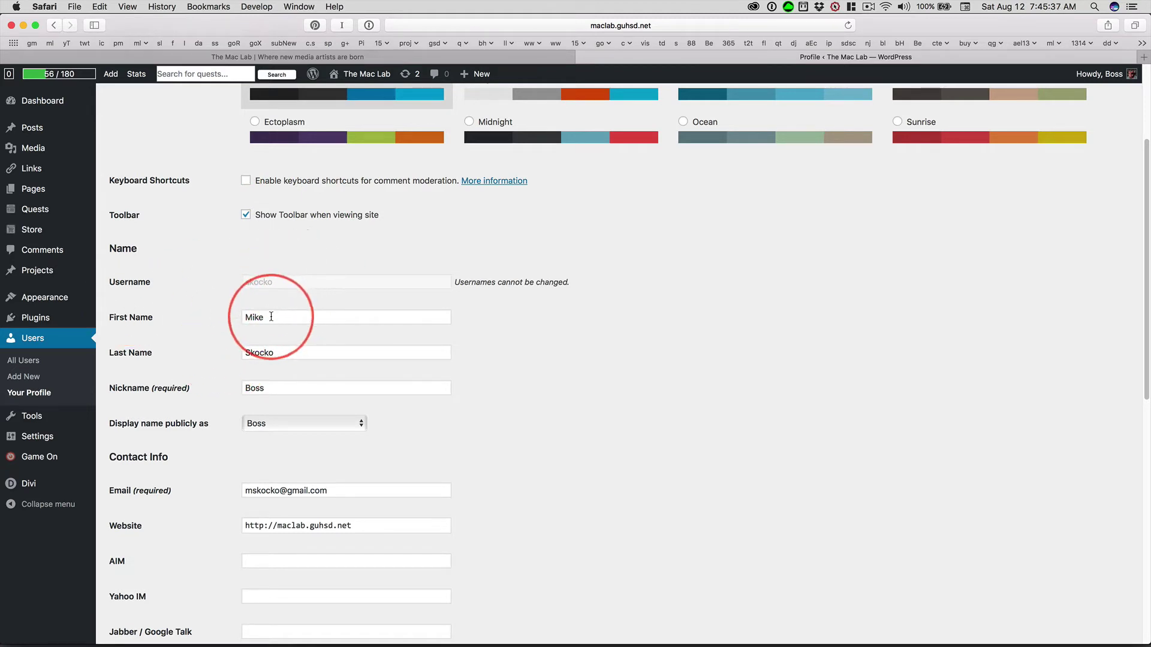
pyautogui.moveTo(248, 316); pyautogui.dragTo(224, 316)
pyautogui.moveTo(277, 353); pyautogui.dragTo(203, 351)
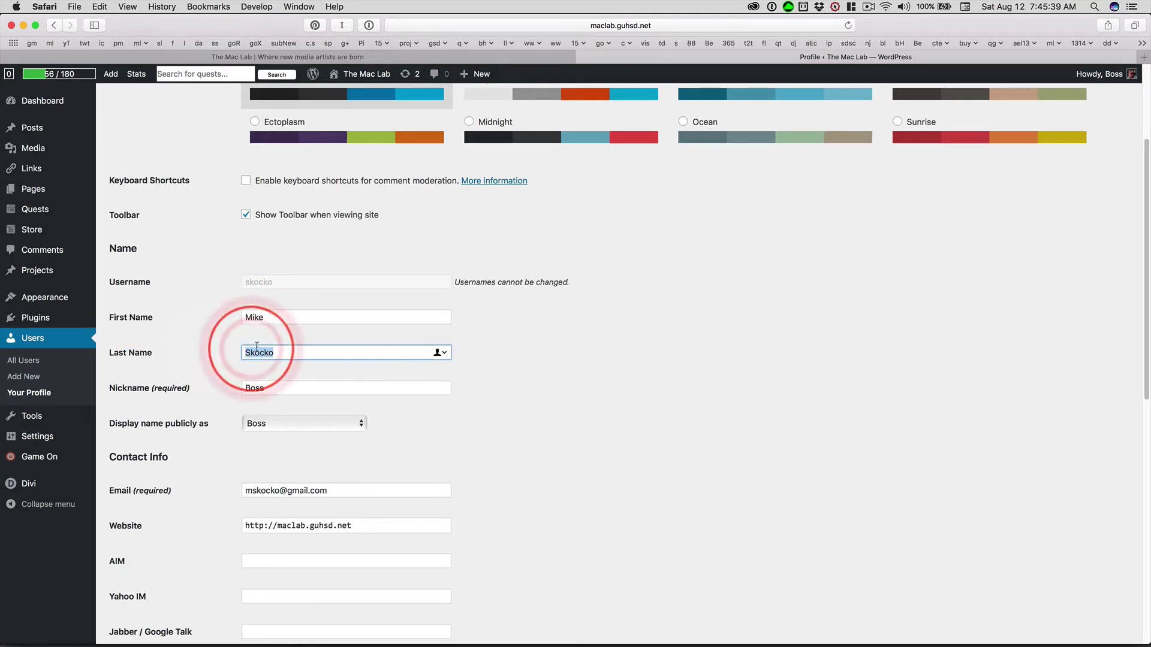
pyautogui.click(308, 318)
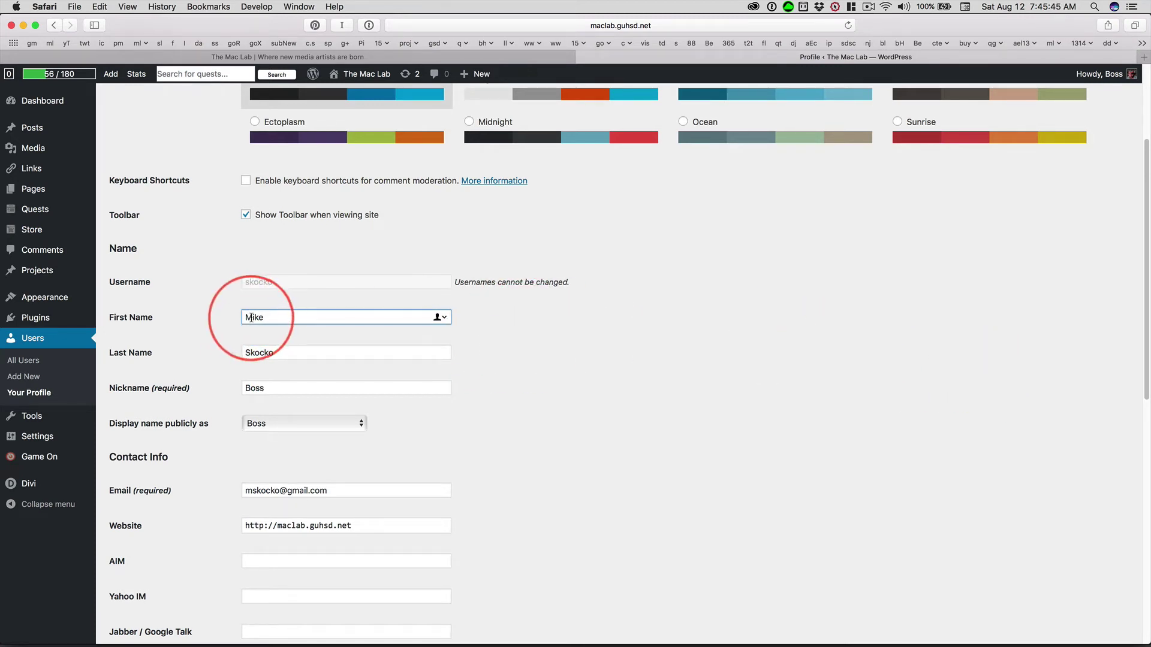
pyautogui.click(247, 318)
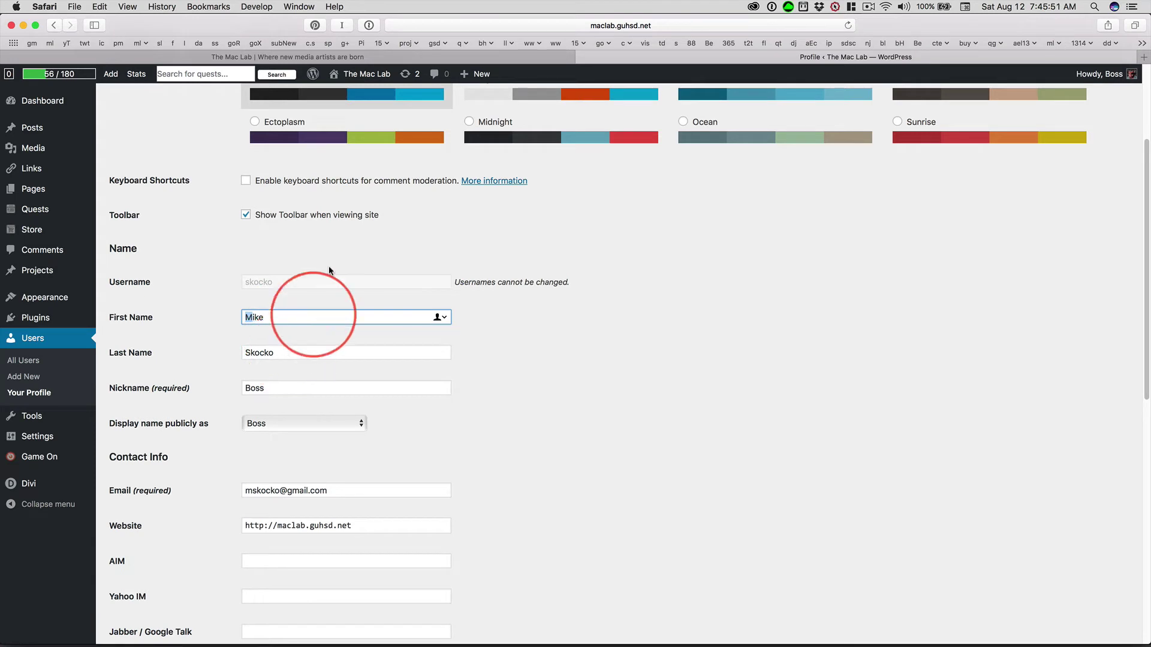
pyautogui.moveTo(359, 73)
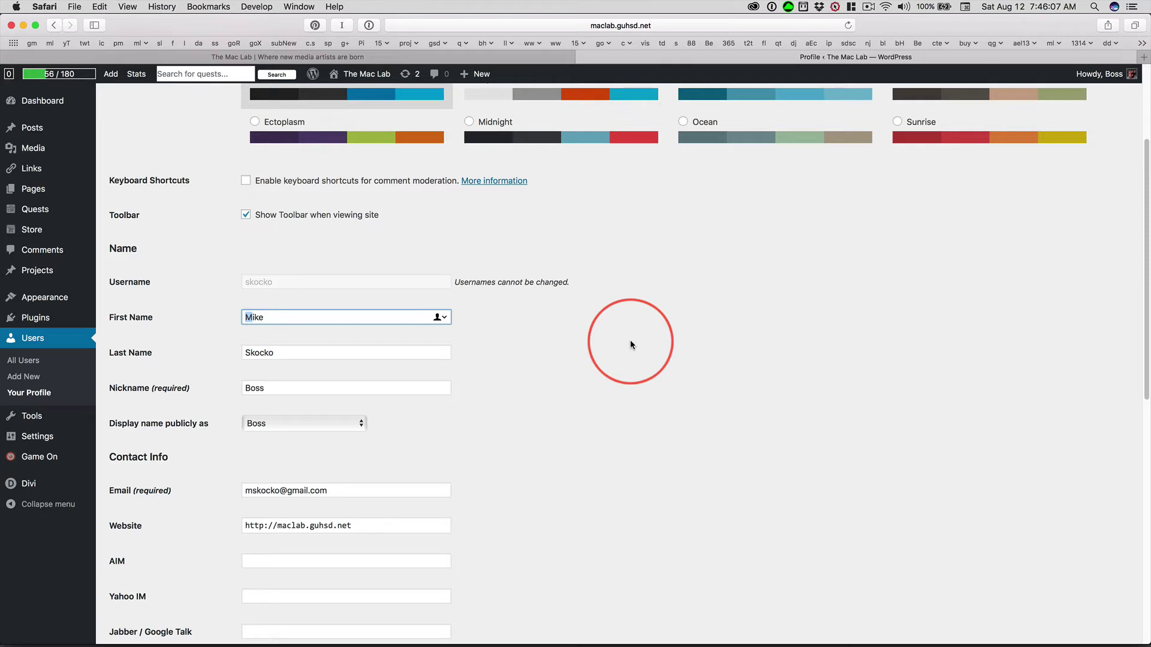
pyautogui.click(532, 358)
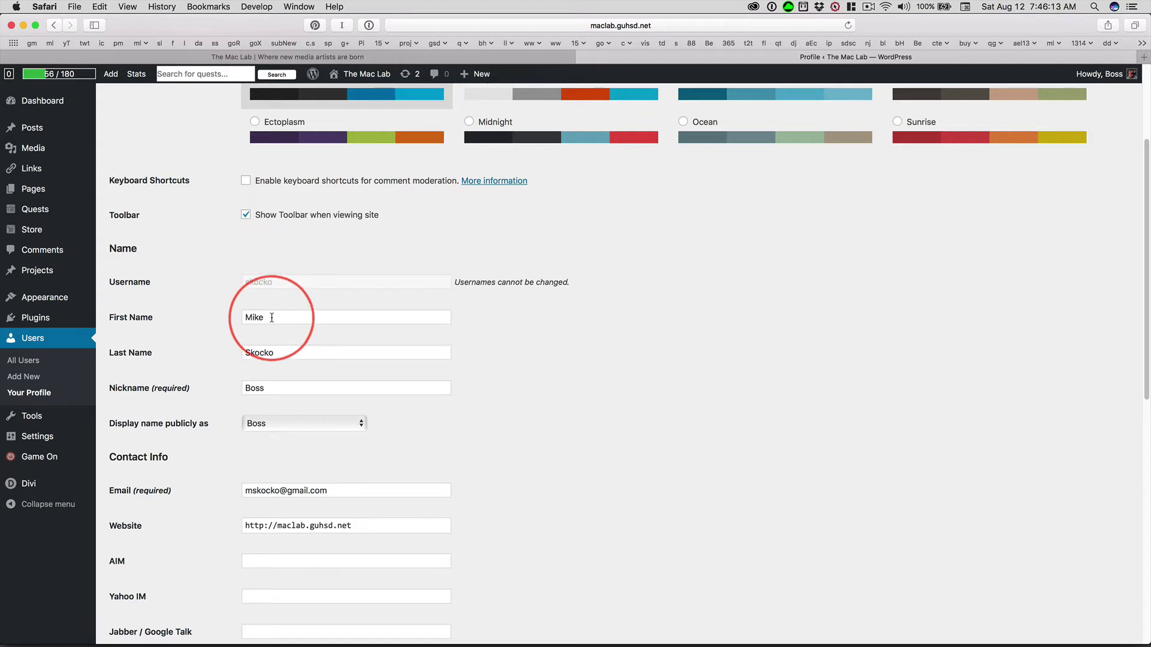
pyautogui.moveTo(268, 317); pyautogui.dragTo(242, 317)
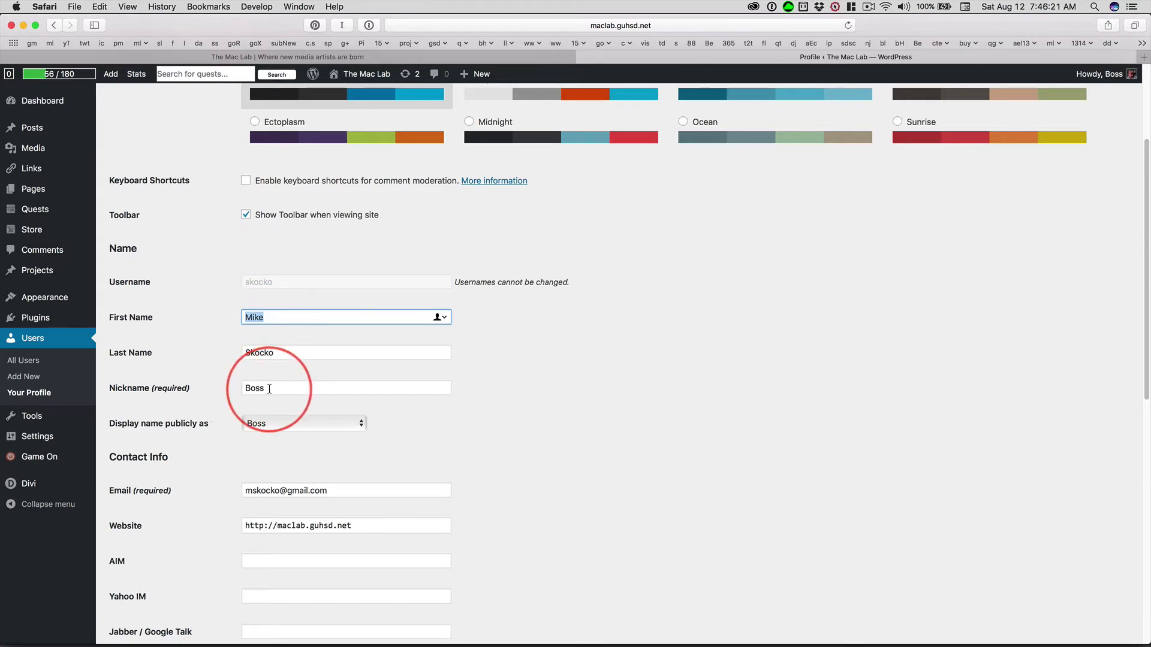
pyautogui.doubleClick(251, 388)
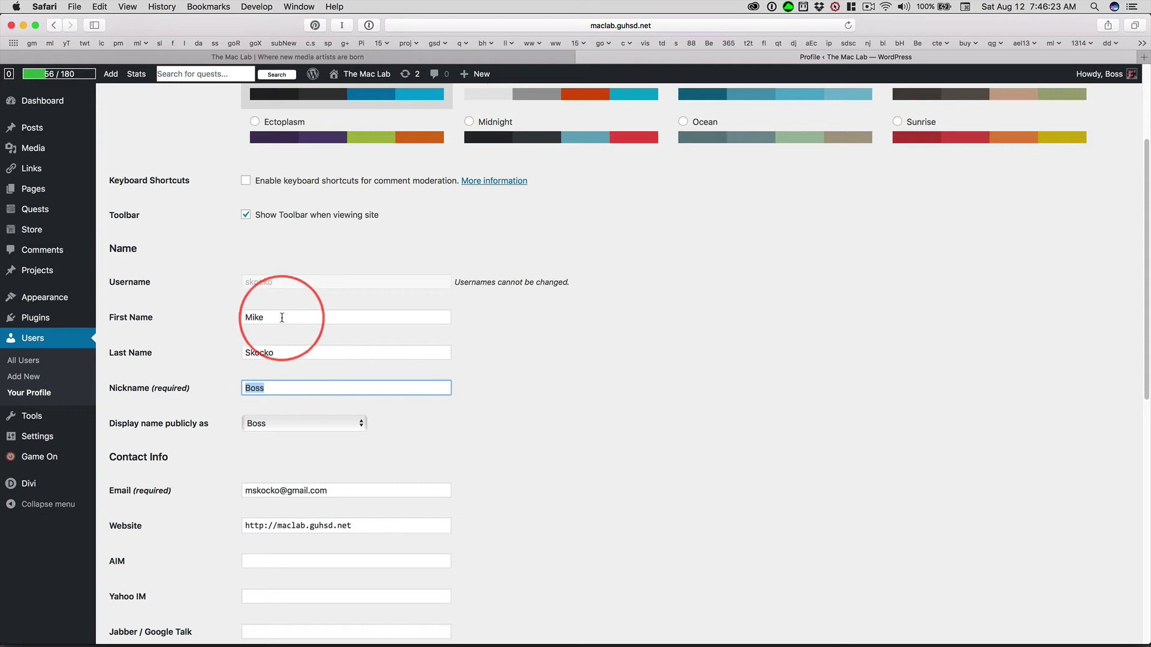
pyautogui.moveTo(280, 316); pyautogui.dragTo(241, 317)
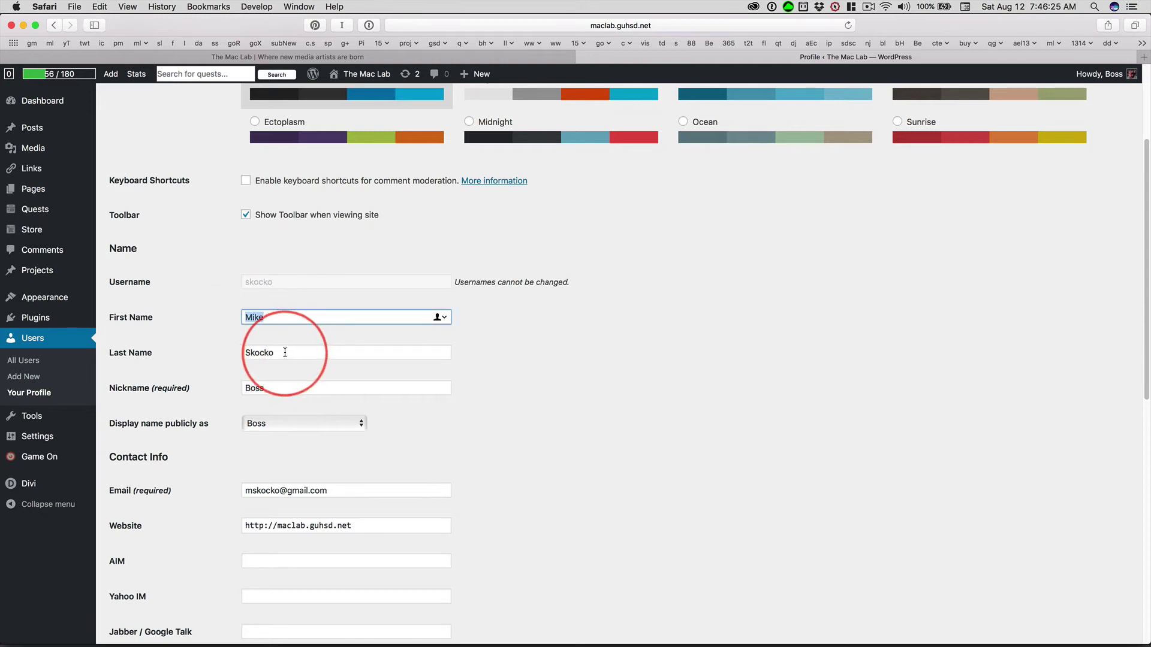
pyautogui.doubleClick(286, 353)
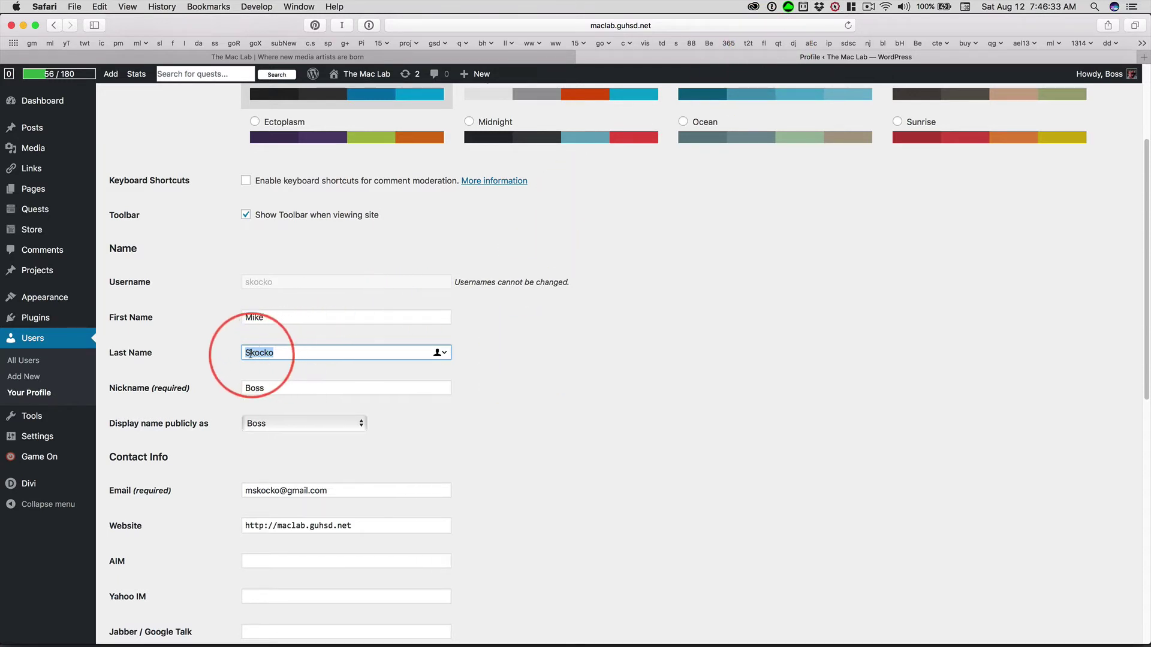
pyautogui.click(241, 352)
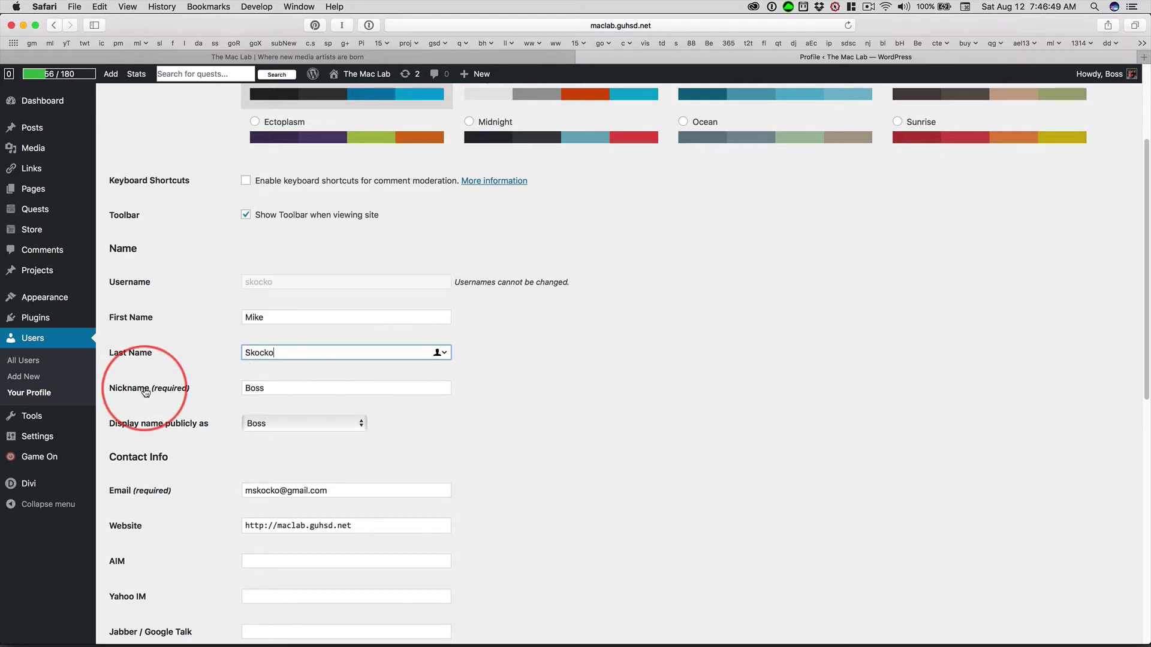
# Step: Review the nickname and first name fields, and choose the nickname Boss as the publicly displayed name
pyautogui.click(309, 388)
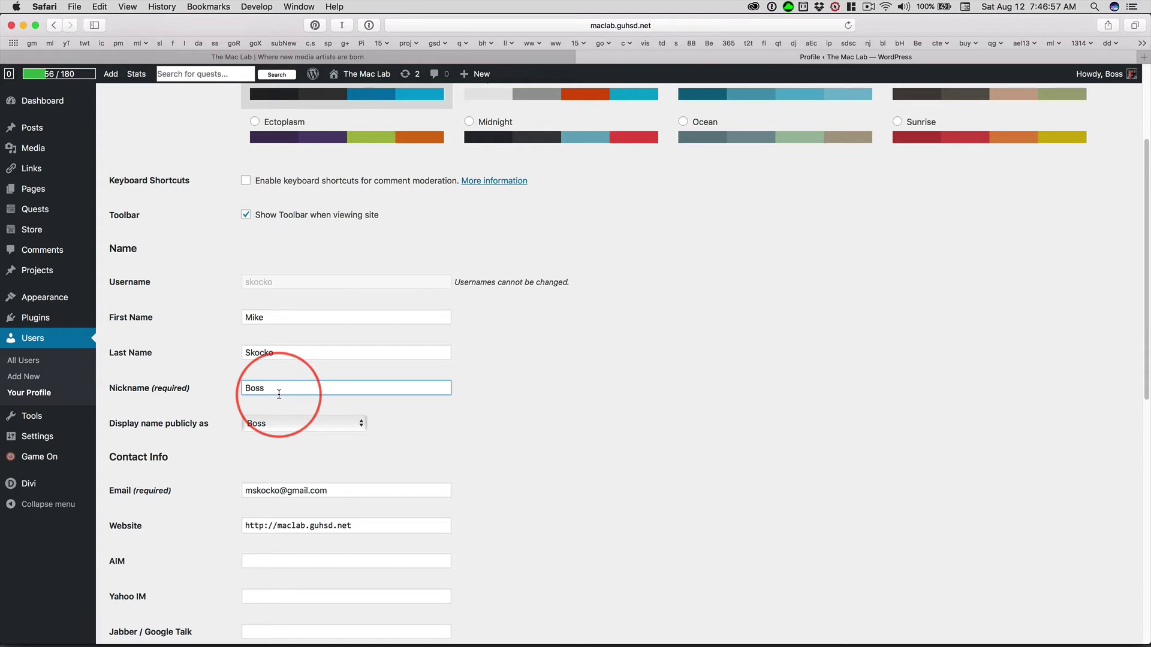
pyautogui.moveTo(366, 73)
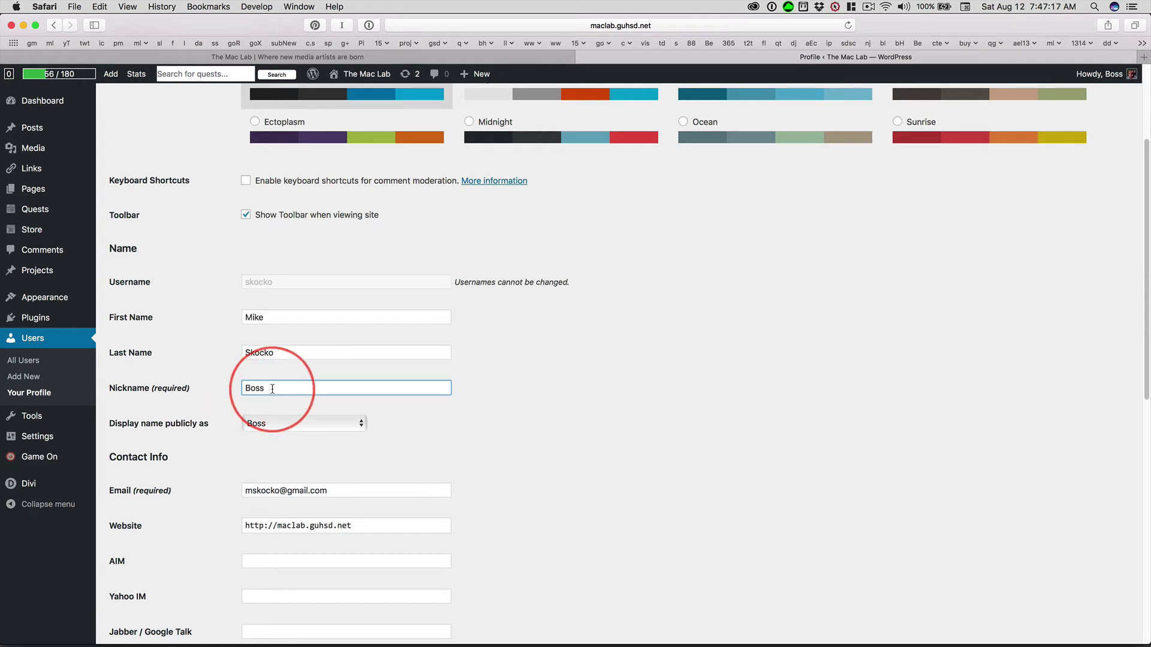
pyautogui.doubleClick(249, 387)
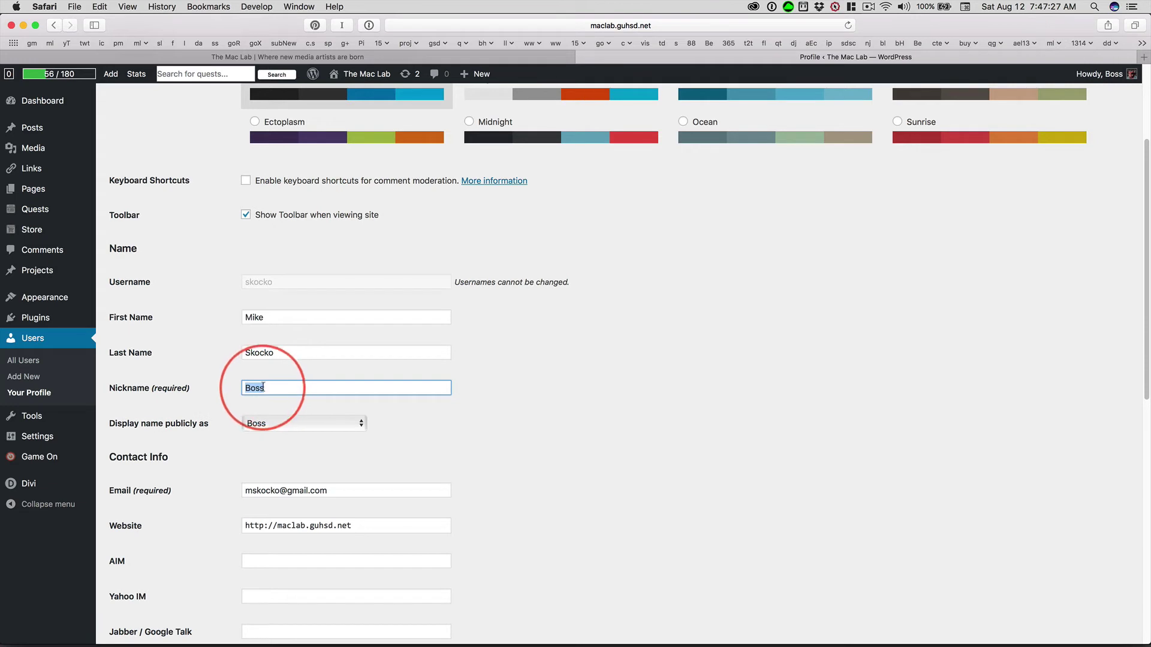
pyautogui.click(286, 422)
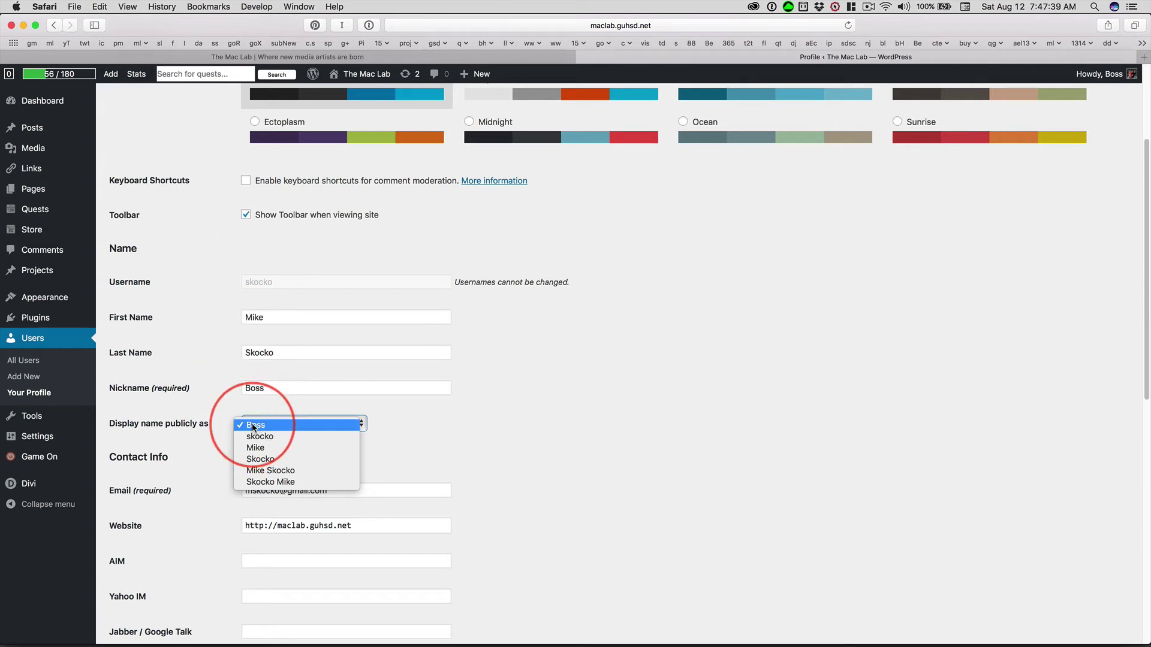
pyautogui.click(319, 424)
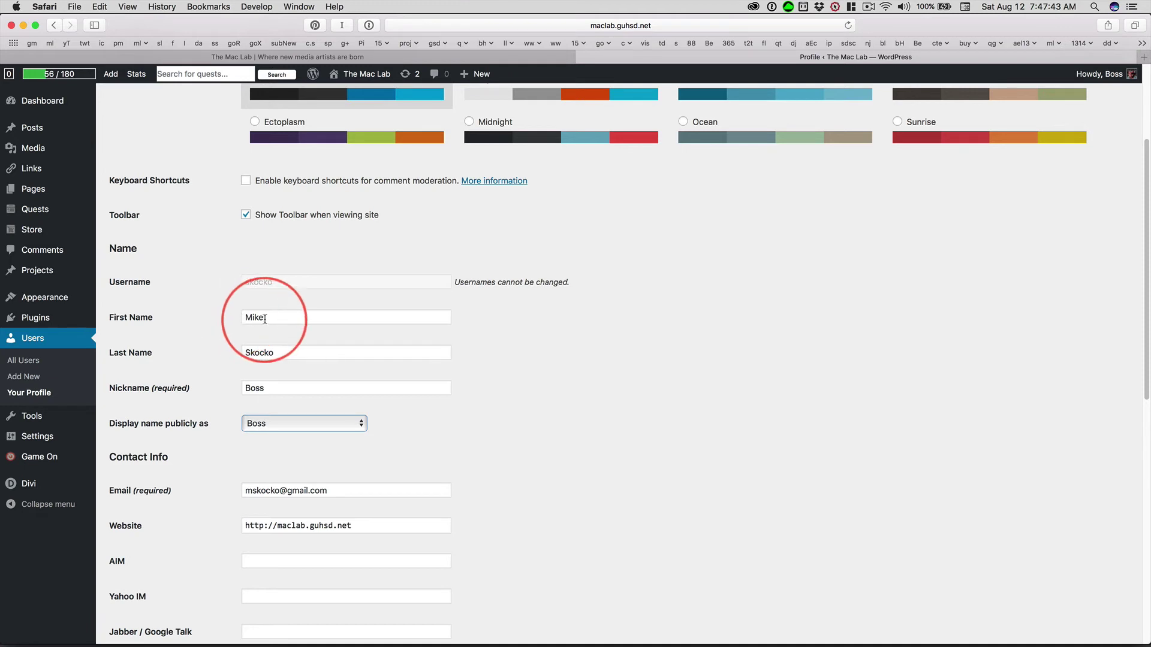
pyautogui.doubleClick(263, 317)
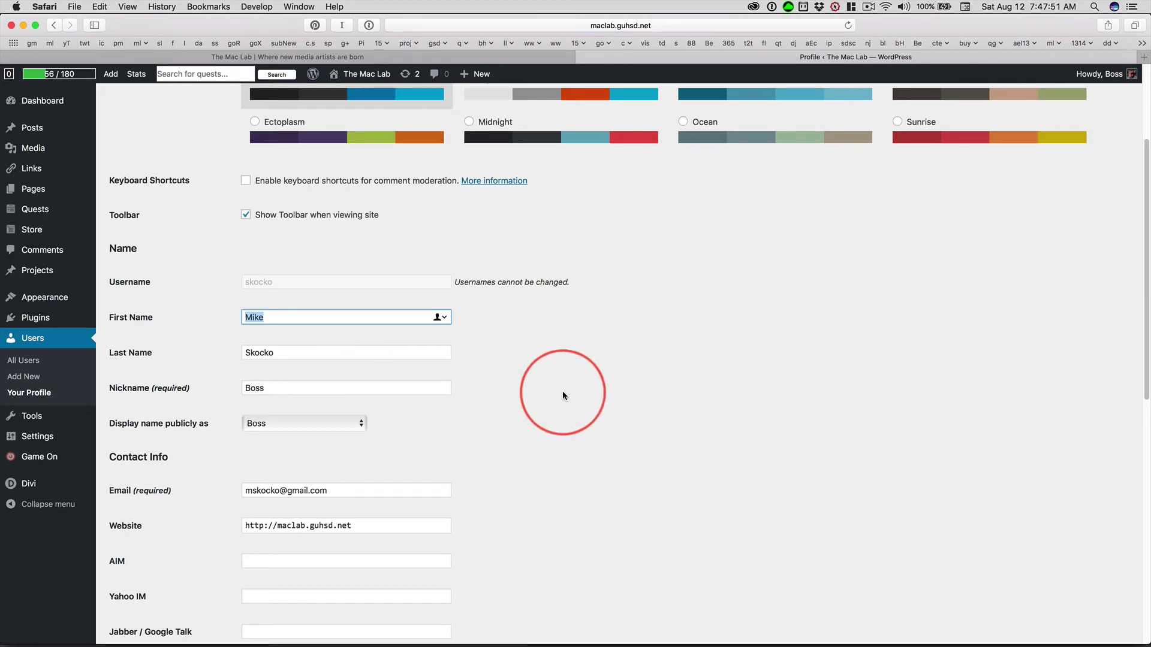
pyautogui.click(562, 392)
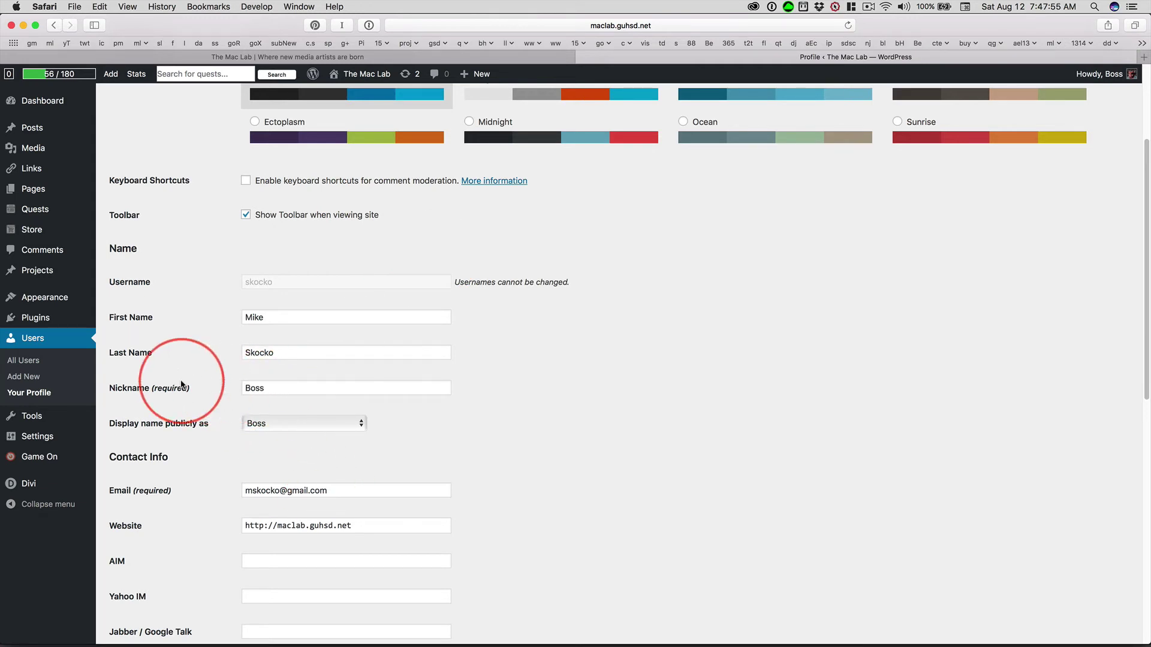
pyautogui.doubleClick(237, 387)
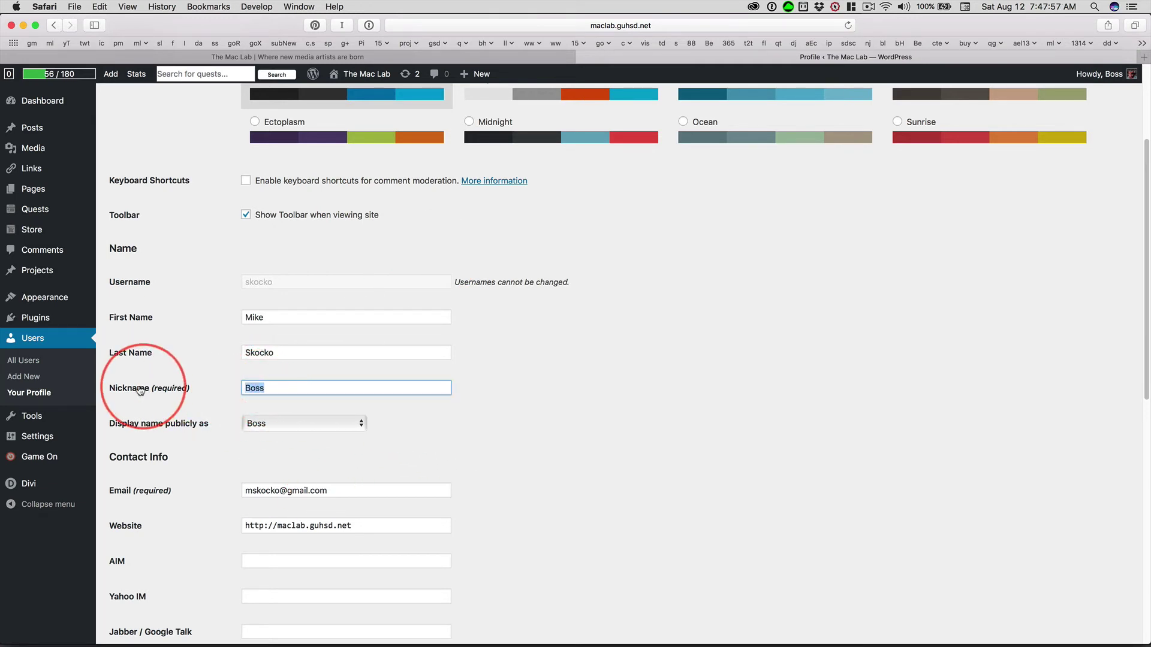
pyautogui.click(277, 422)
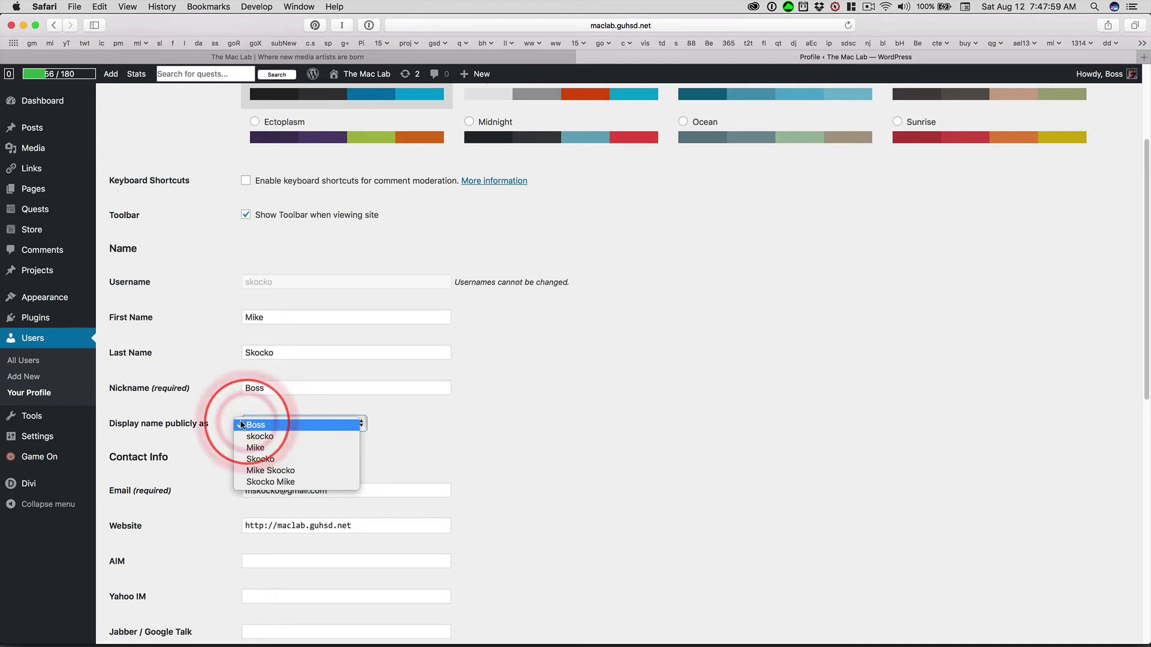
pyautogui.click(265, 427)
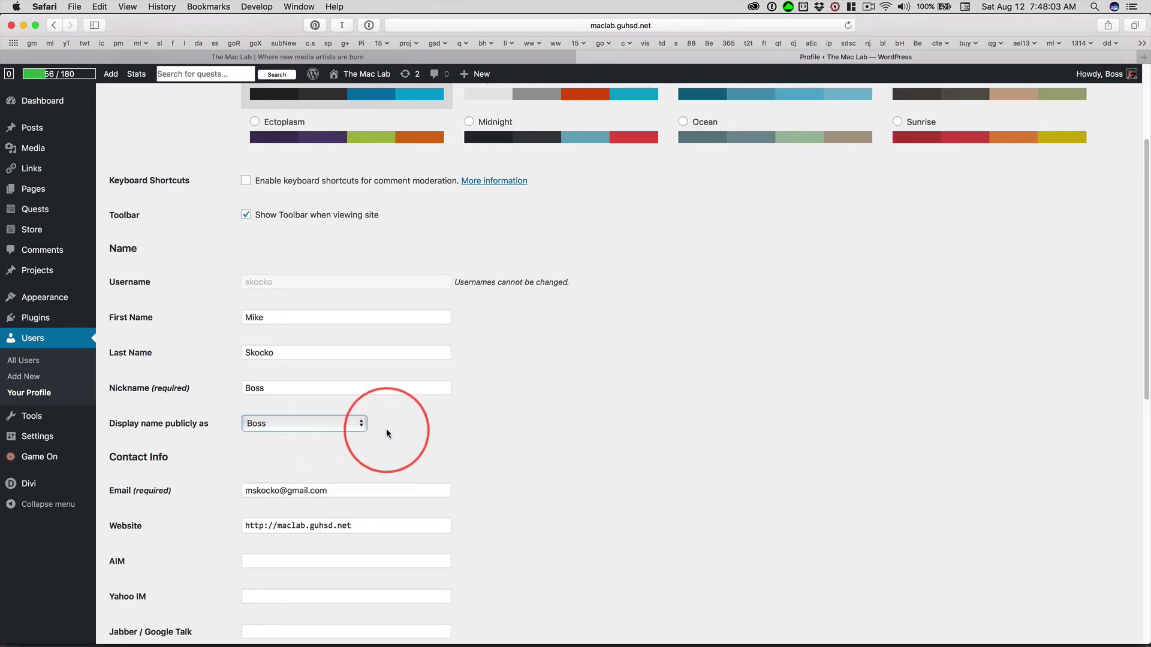
# Step: Check the email address in the profile's contact info, briefly viewing the site's home page in between
pyautogui.scroll(-5, 722, 426)
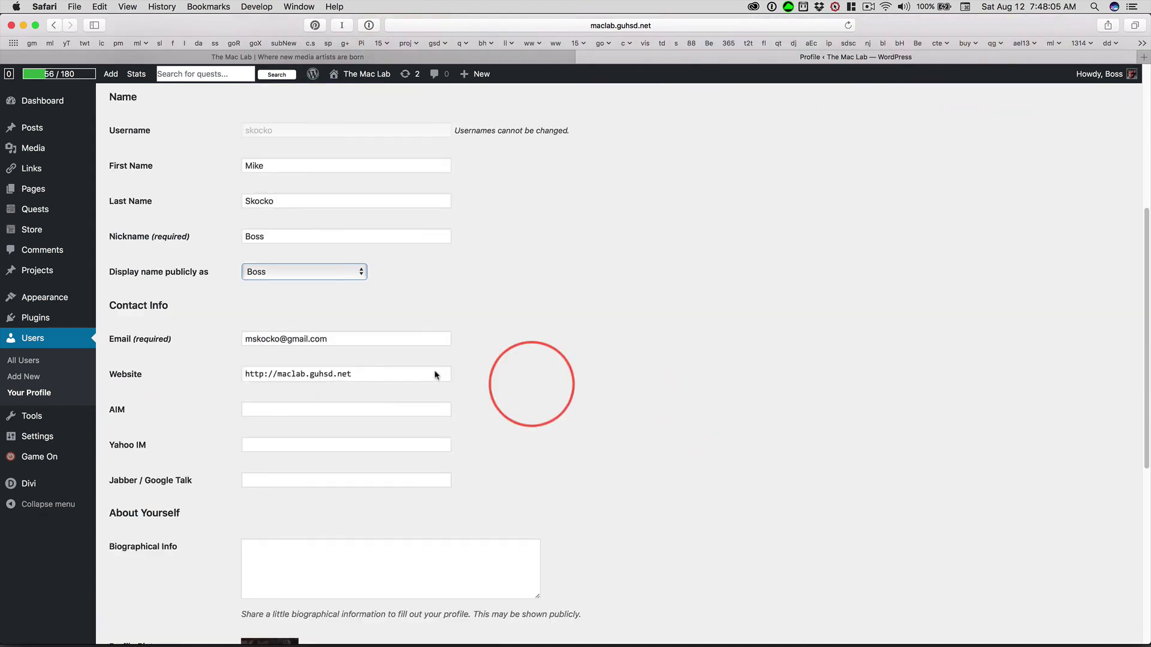
pyautogui.moveTo(326, 340); pyautogui.dragTo(226, 339)
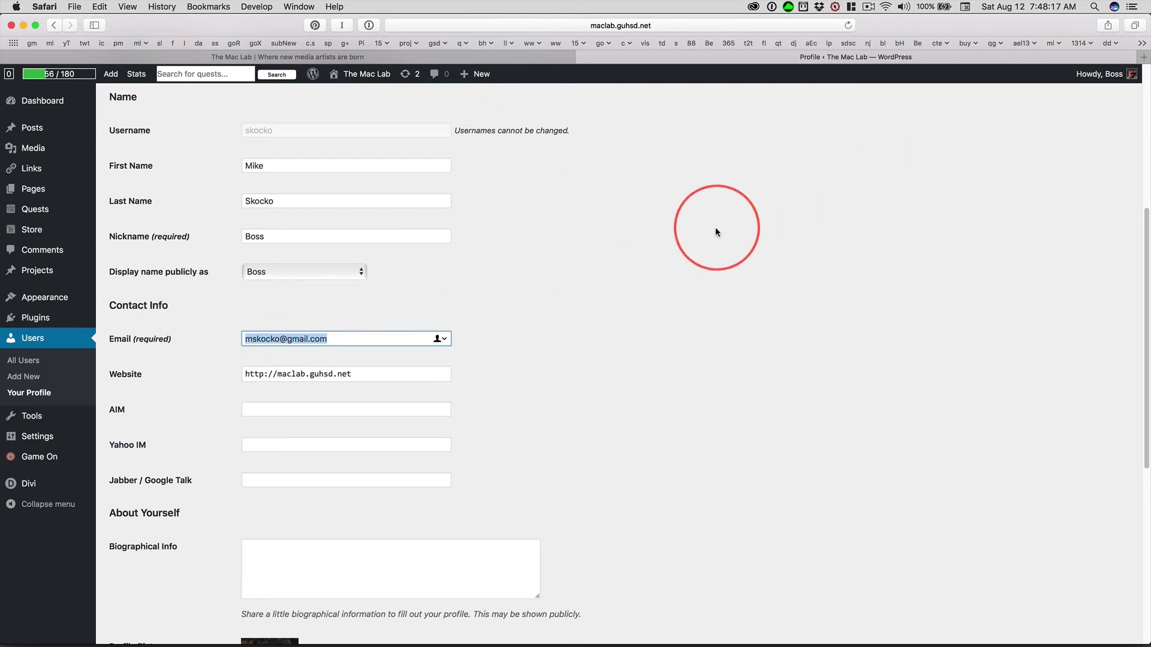
pyautogui.click(538, 55)
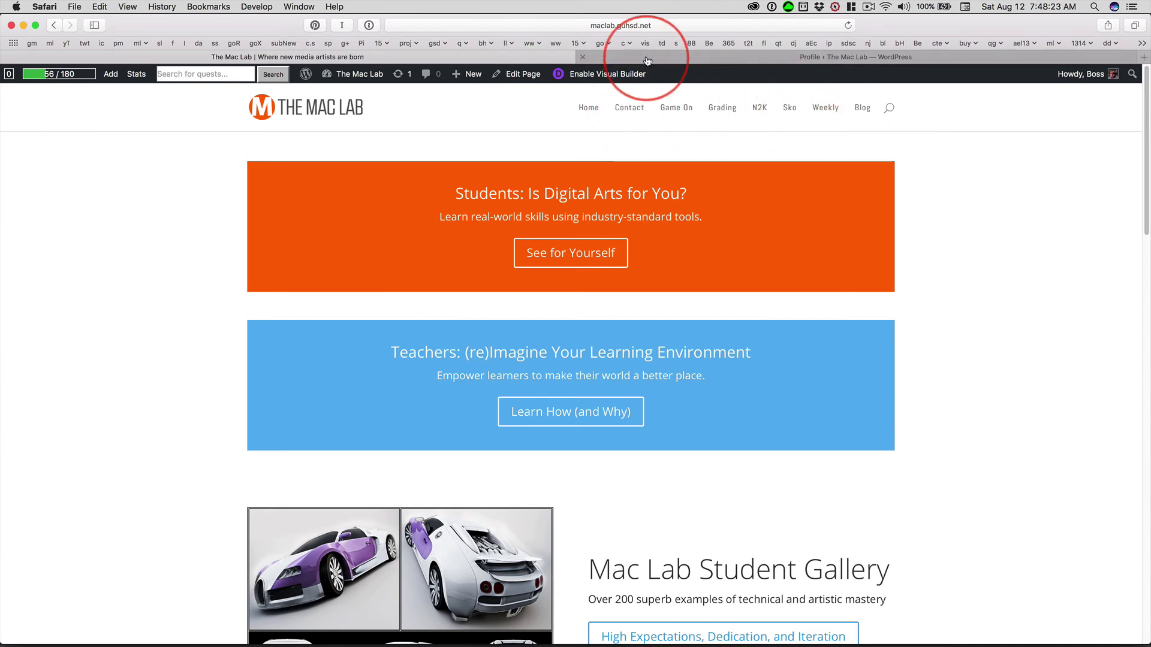
pyautogui.click(684, 56)
pyautogui.moveTo(330, 340); pyautogui.dragTo(220, 359)
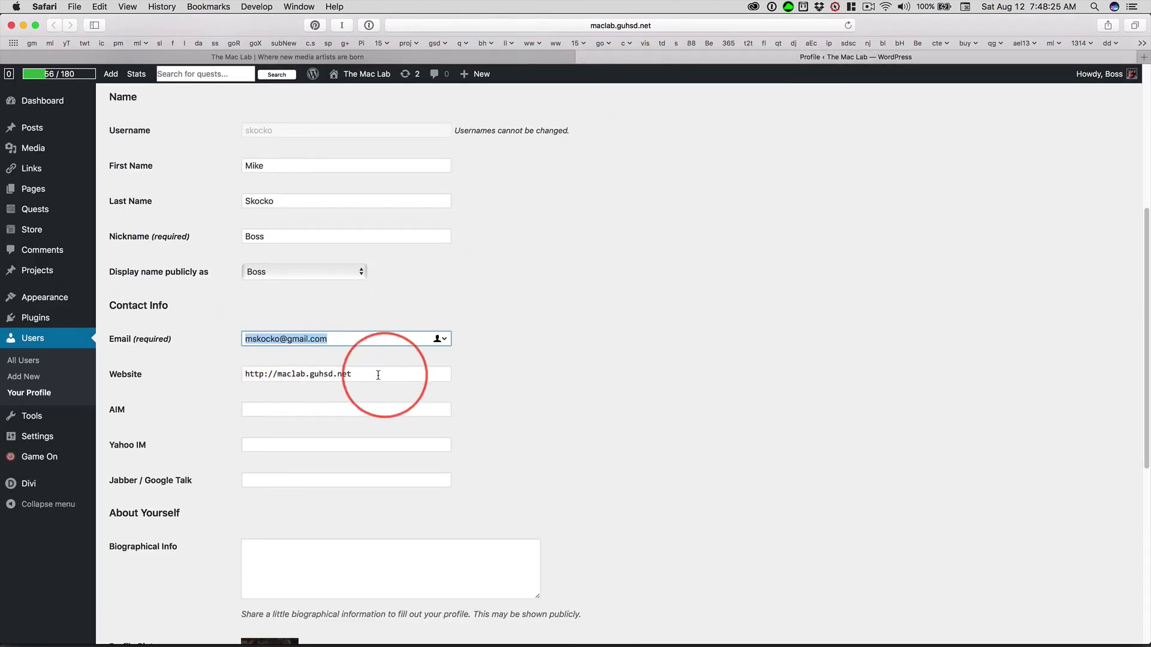
# Step: Review the website address in the contact info and the remaining profile sections down to Period and Computer
pyautogui.moveTo(377, 373); pyautogui.dragTo(171, 371)
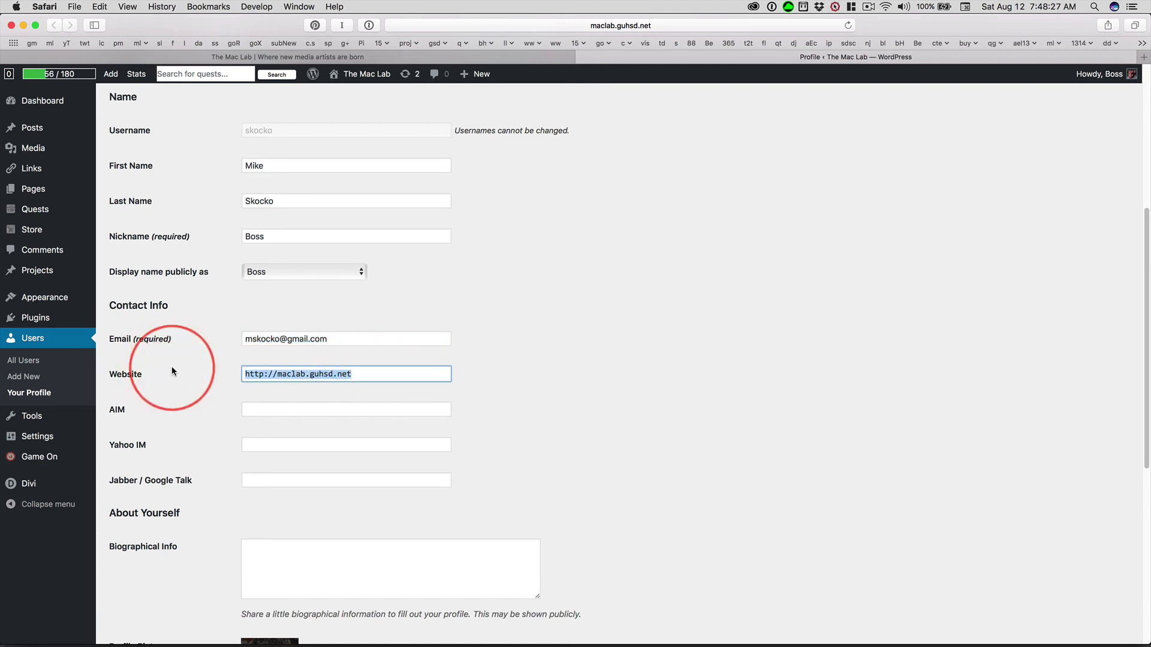
pyautogui.click(697, 384)
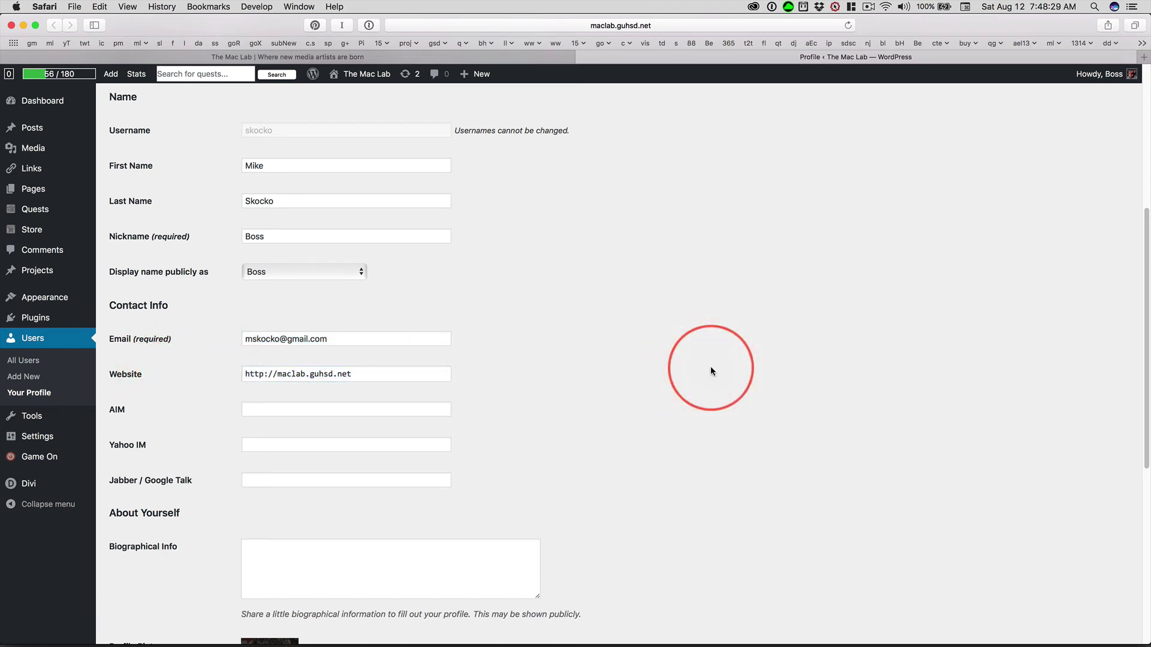
pyautogui.scroll(-5, 711, 369)
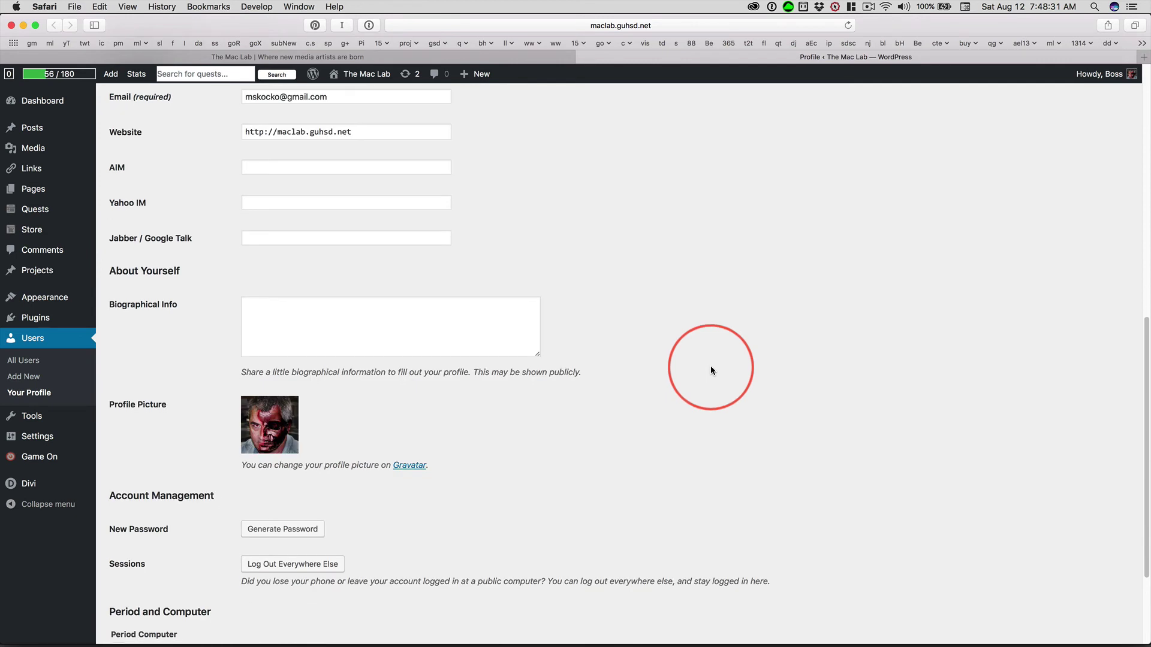
pyautogui.scroll(-3, 712, 369)
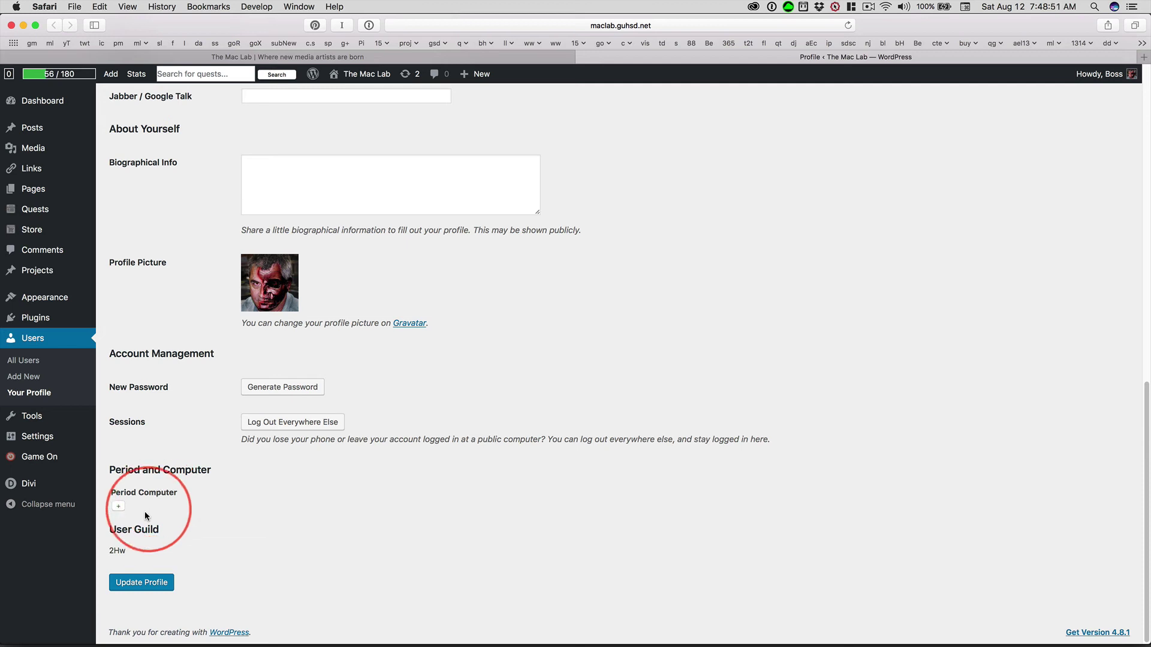
# Step: Add a Period and Computer entry to the profile and set it to Period 1 and Computer 22
pyautogui.click(118, 507)
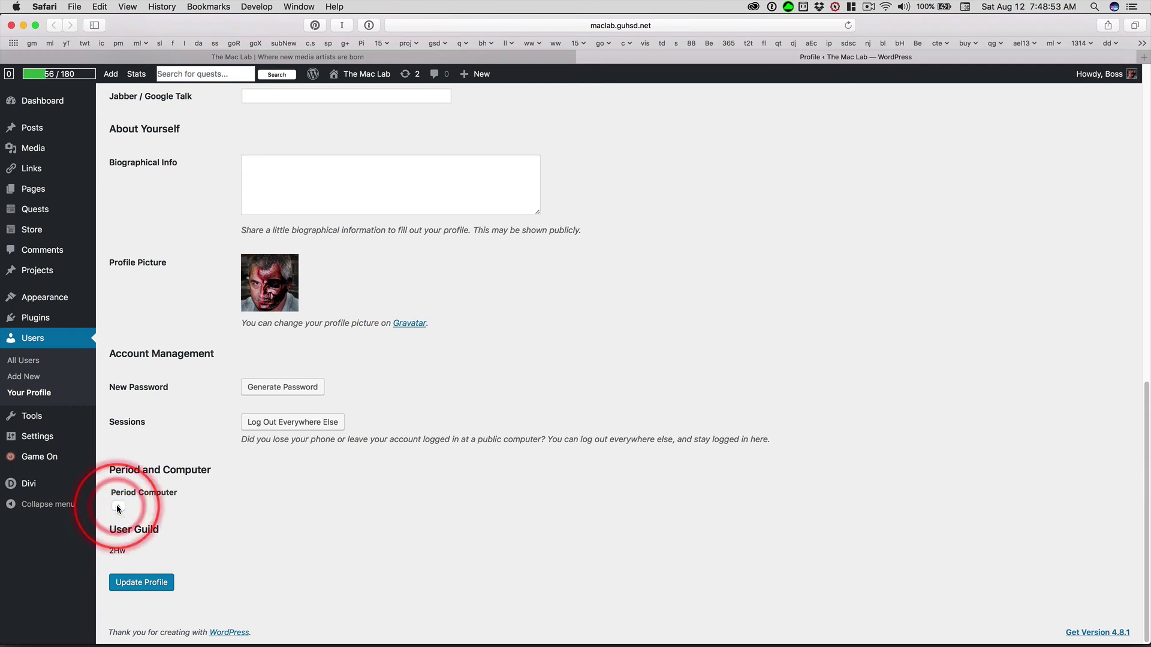
pyautogui.click(127, 508)
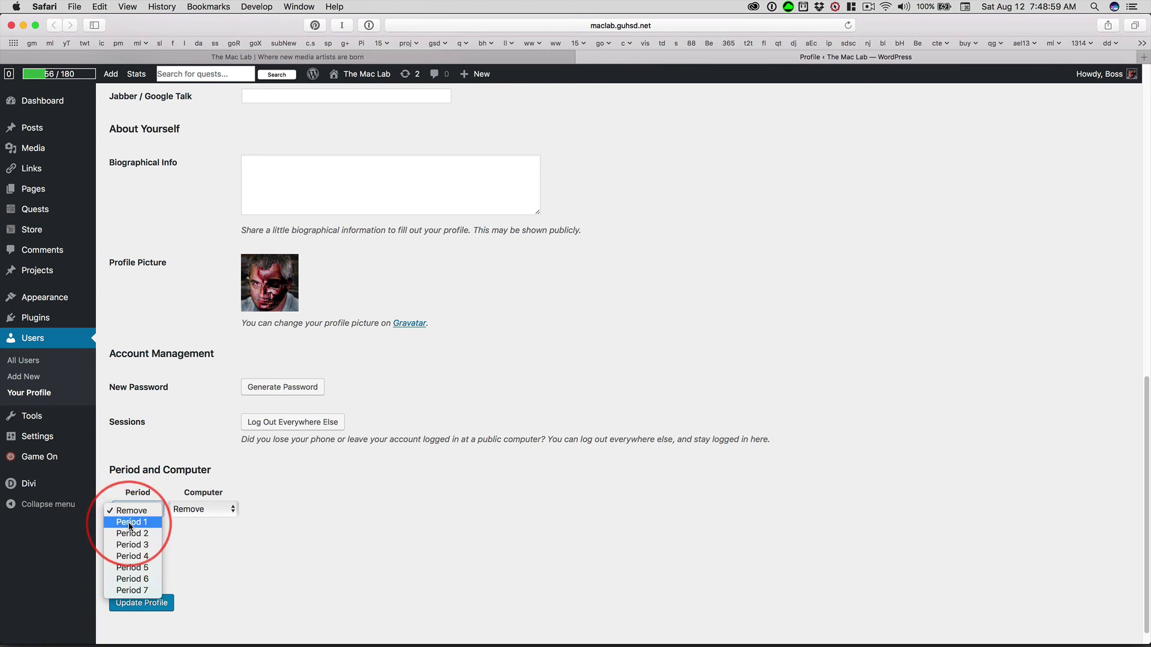
pyautogui.click(130, 526)
pyautogui.click(202, 508)
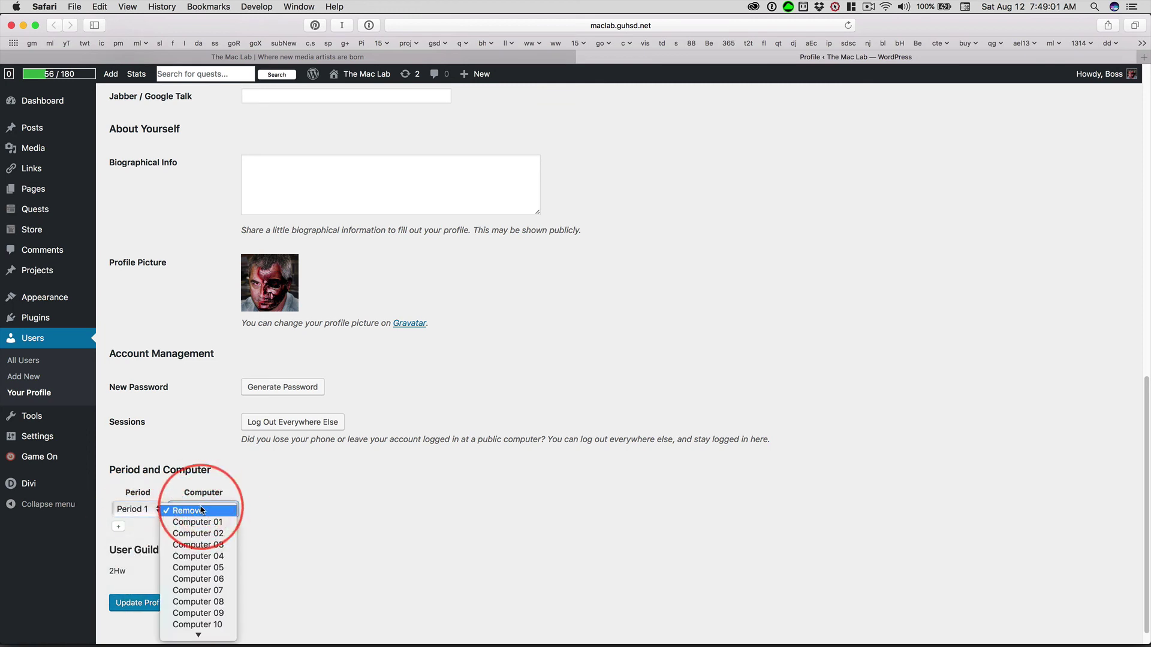
pyautogui.moveTo(198, 636)
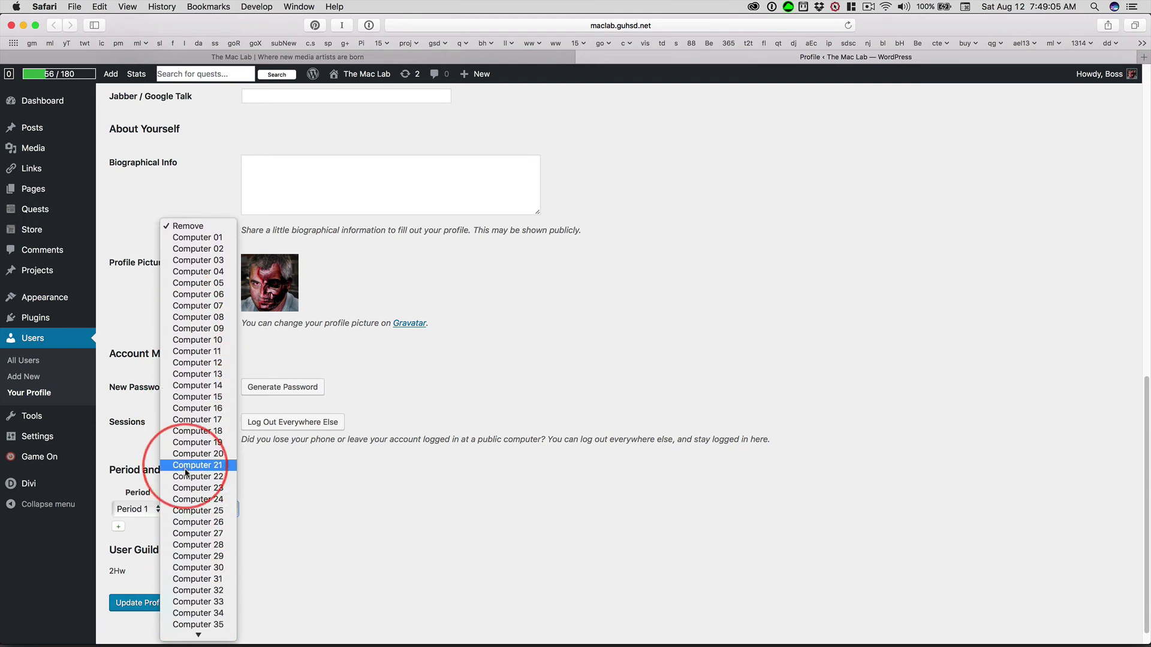
pyautogui.click(196, 476)
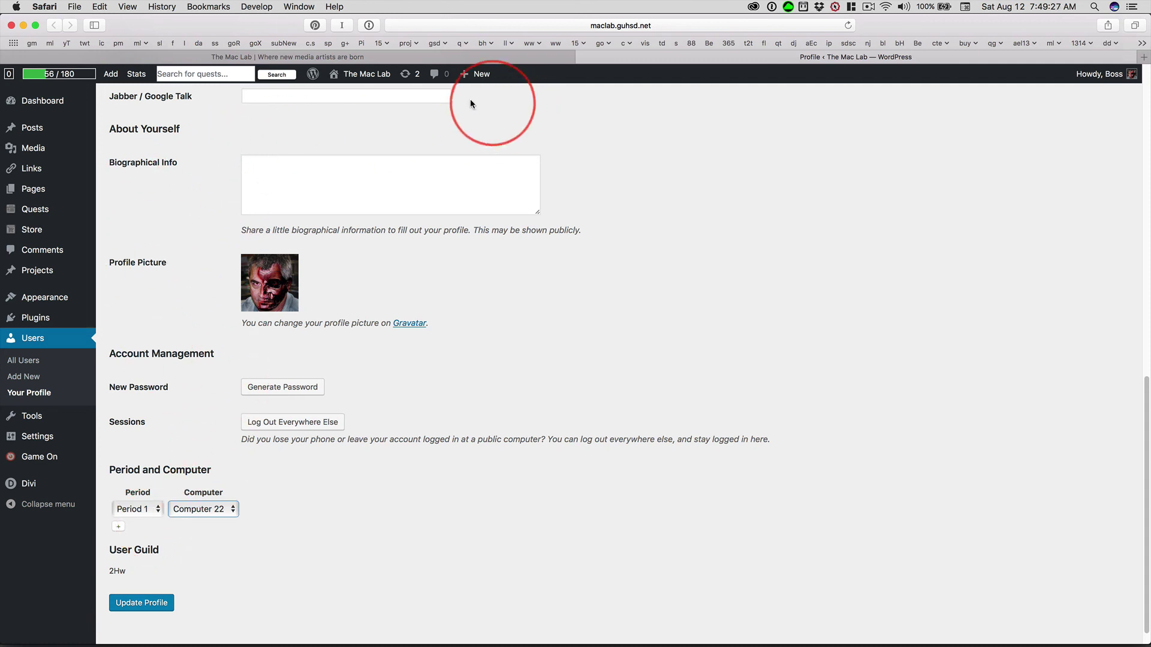
# Step: Set both the period and the computer of the Period and Computer entry to Remove
pyautogui.moveTo(353, 74)
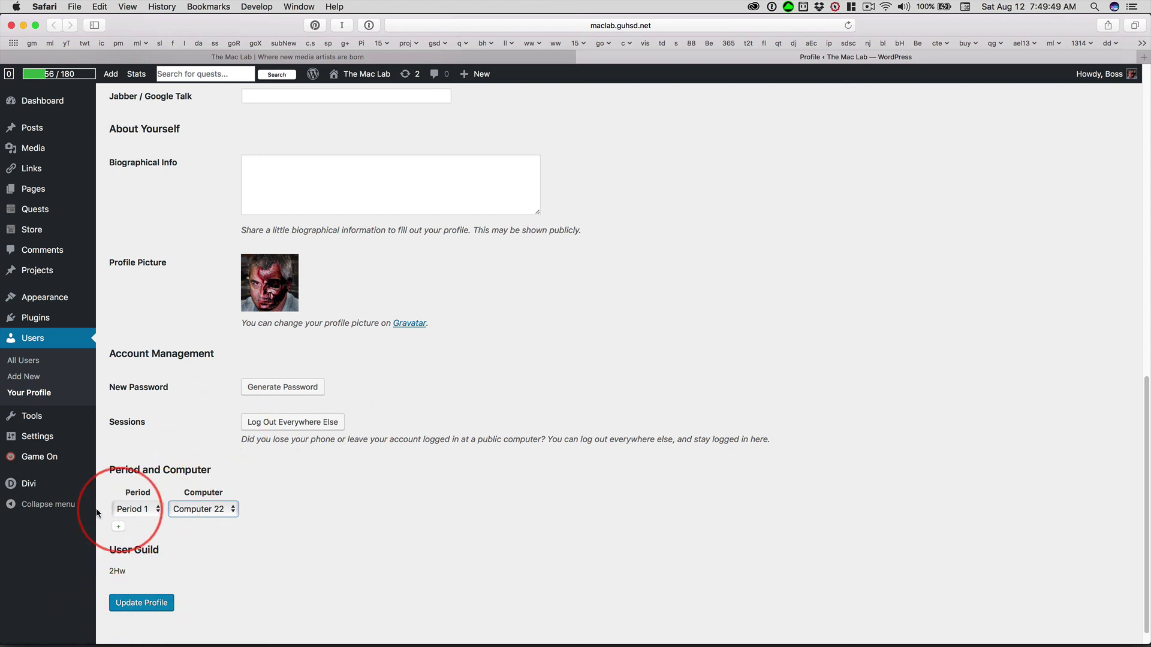
pyautogui.click(127, 509)
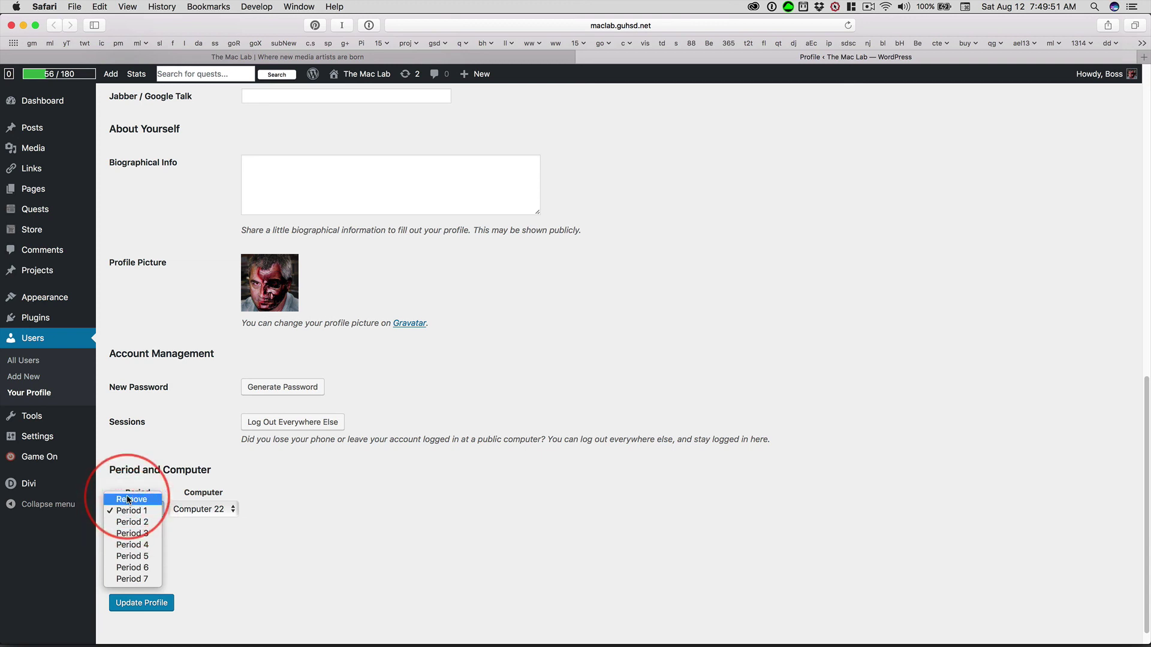
pyautogui.click(127, 499)
pyautogui.click(203, 509)
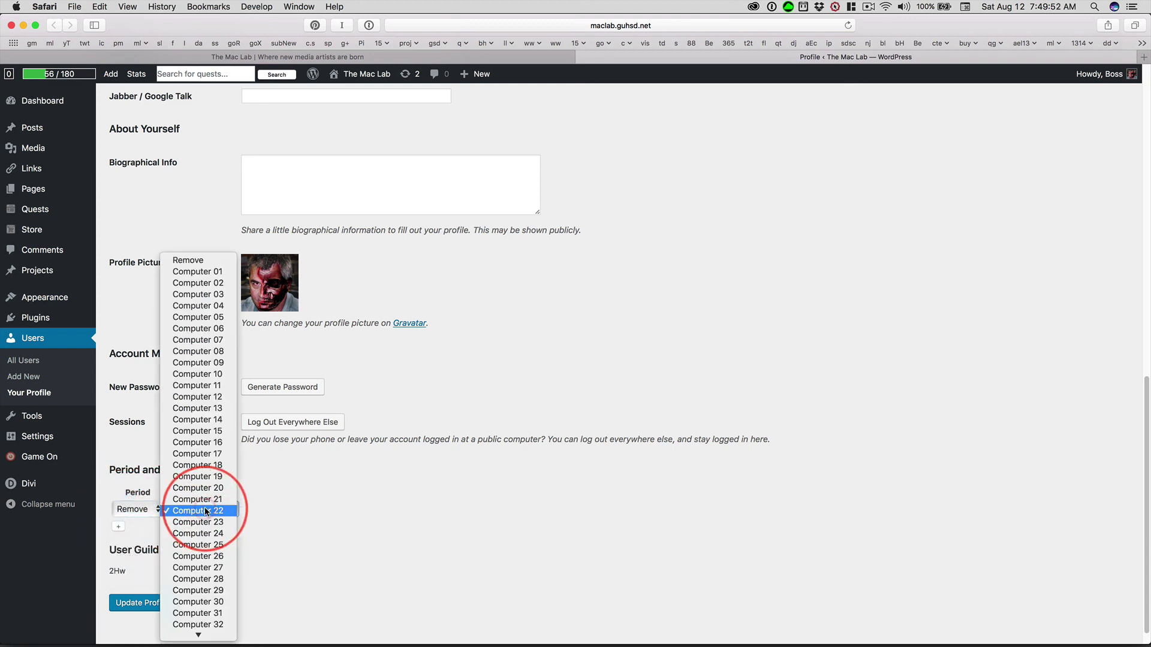
pyautogui.click(199, 260)
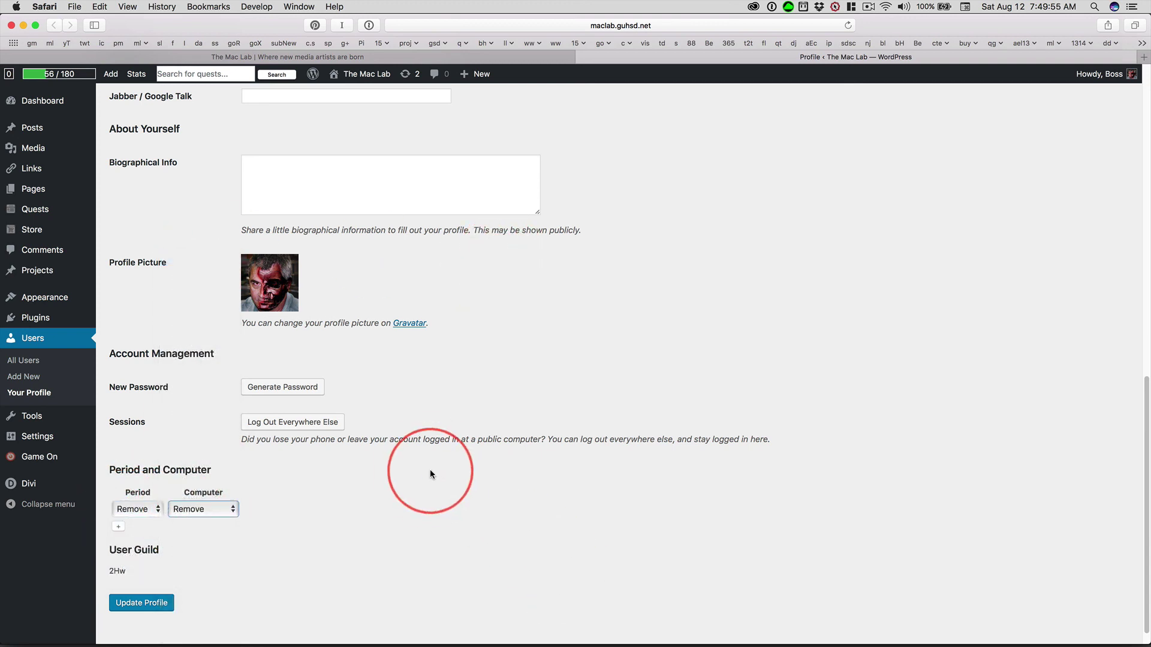
pyautogui.press('Return')
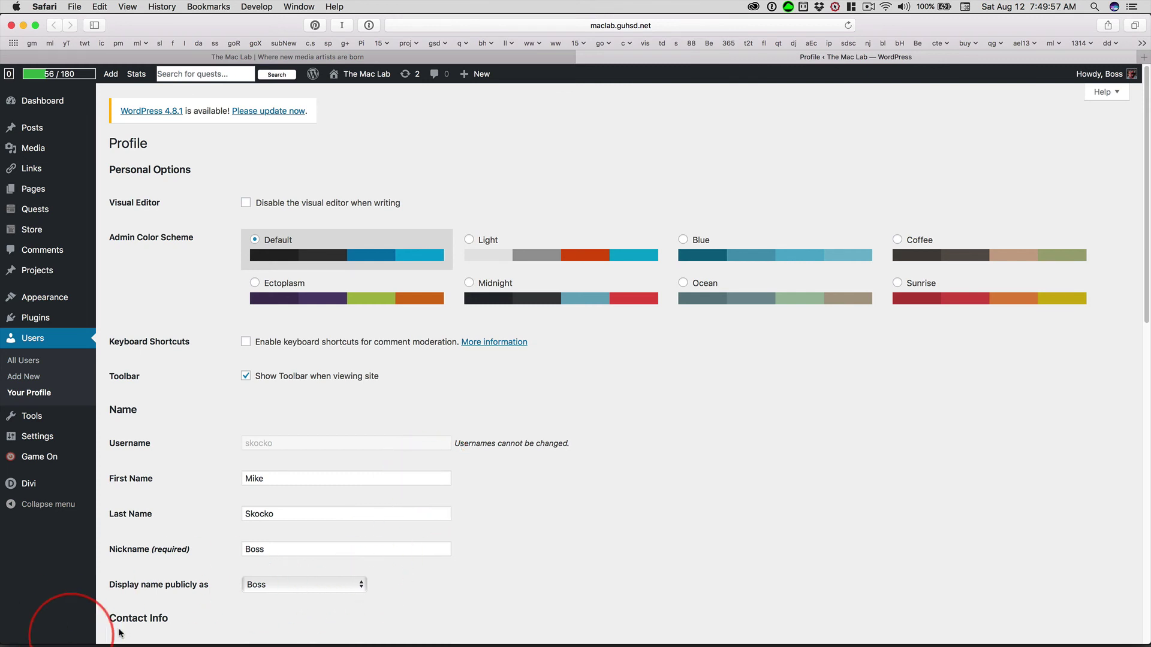
pyautogui.scroll(-15, 180, 599)
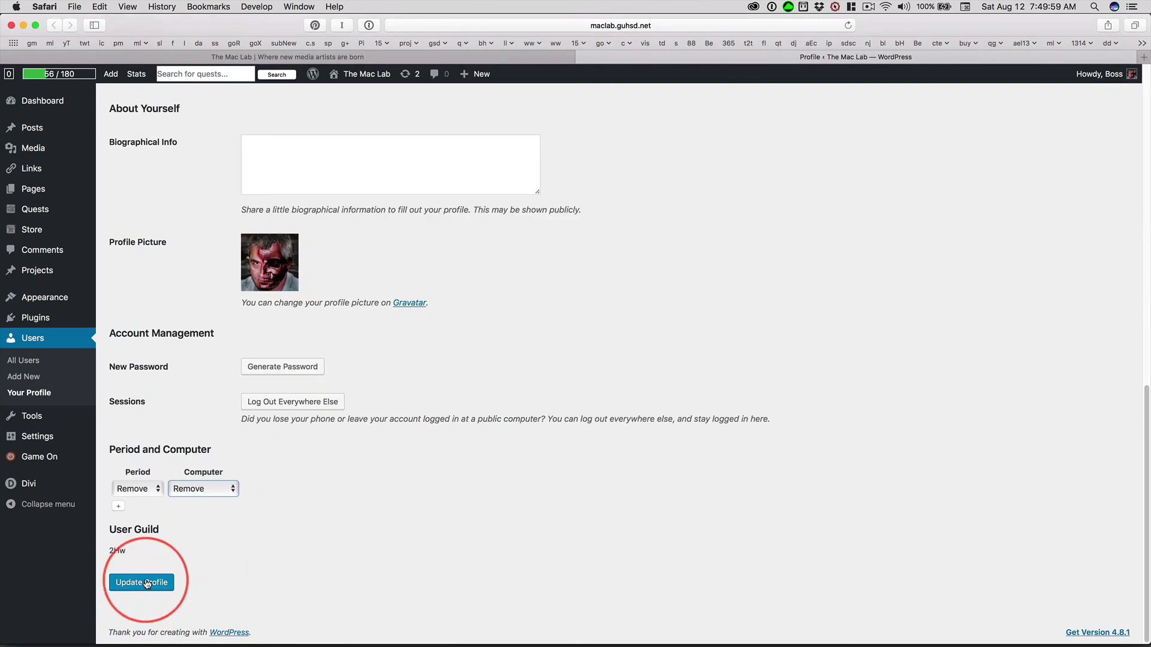